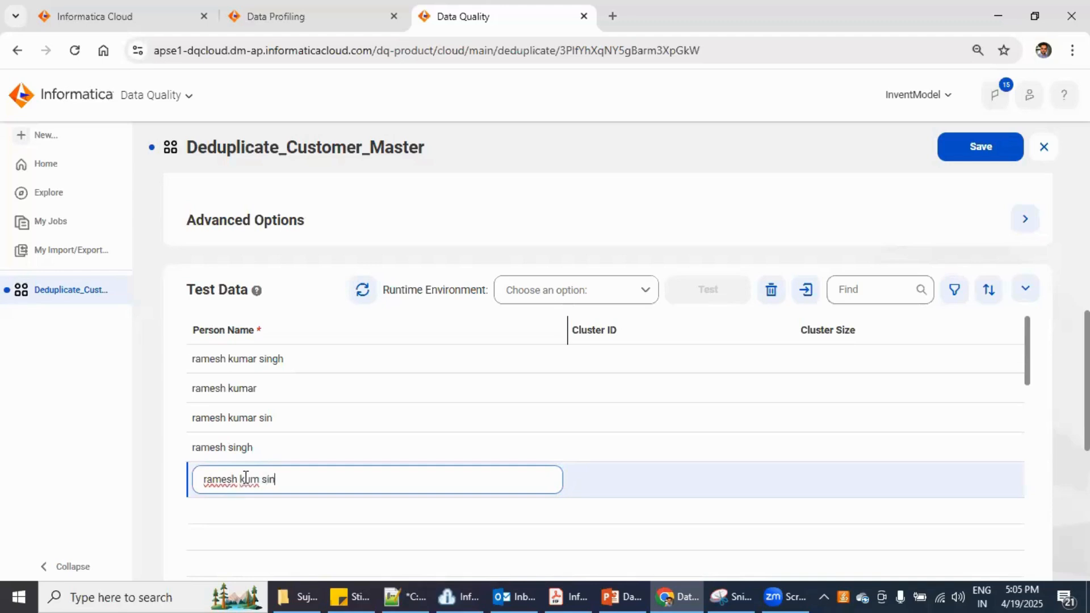
Add Person Name test rows 'ramesh kum sin', 'ramesh kumar sng' and 'ramesh kmr singh'
type("sin")
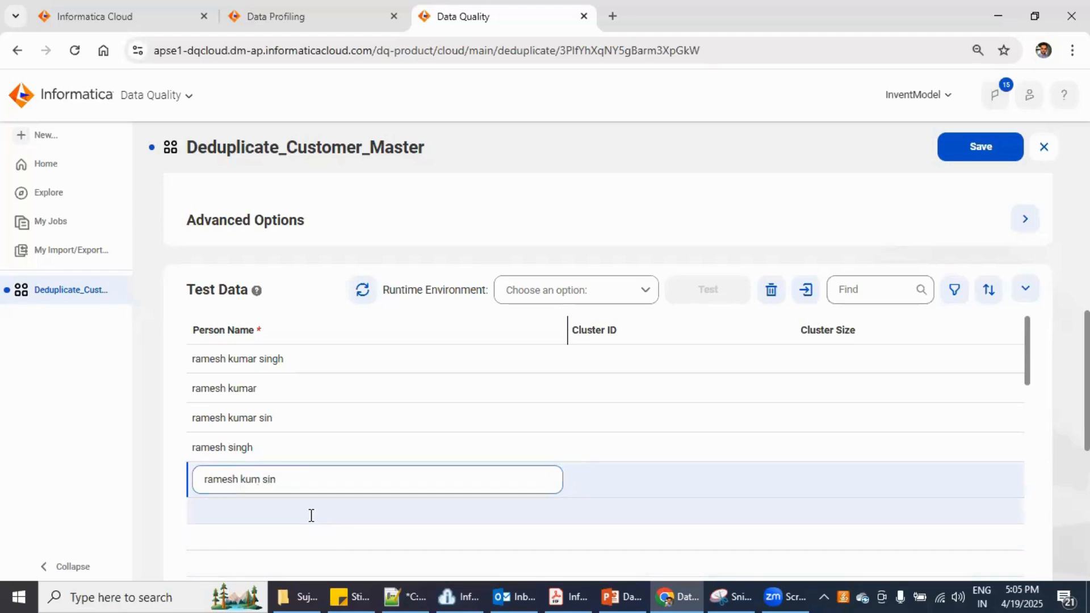
left_click(310, 515)
type("ram")
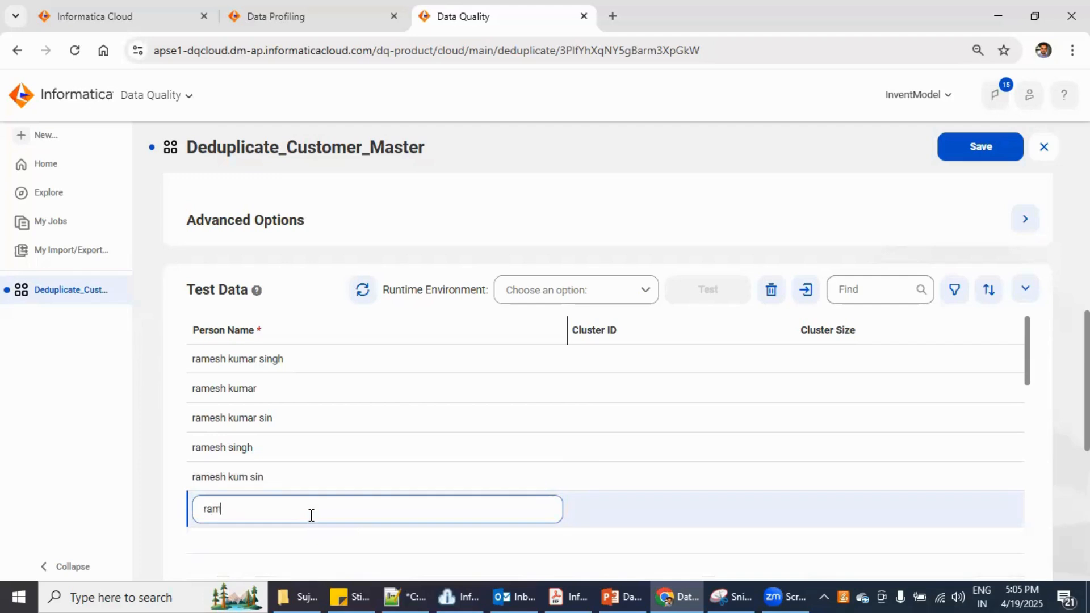
type("esh kumar sng")
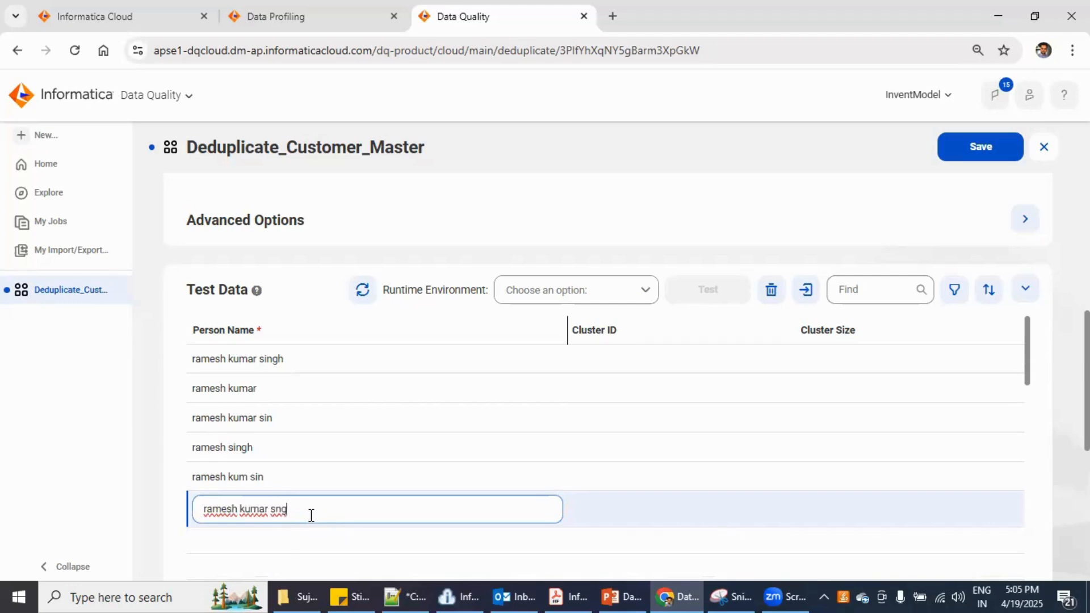
left_click(285, 539)
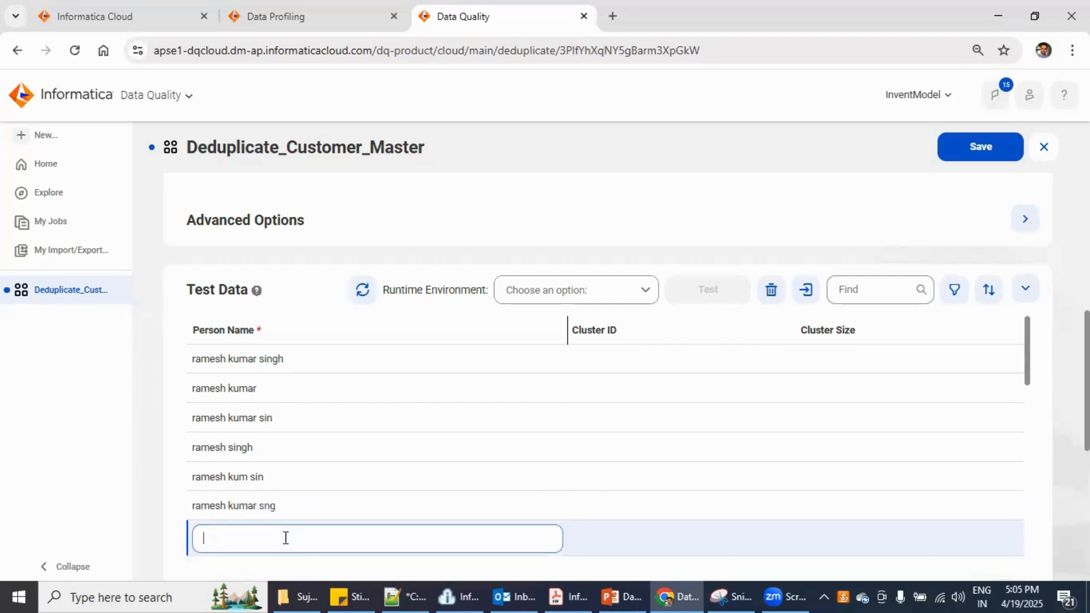
type("ramesh ")
type("kuma")
key("BackSpace")
key("BackSpace")
key("BackSpace")
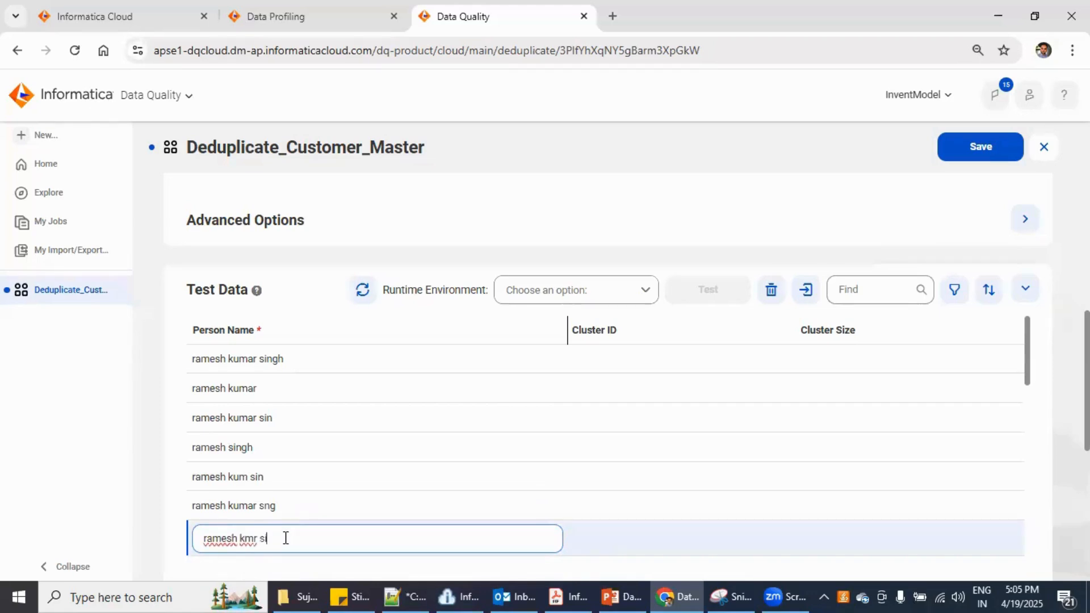
type("ngh")
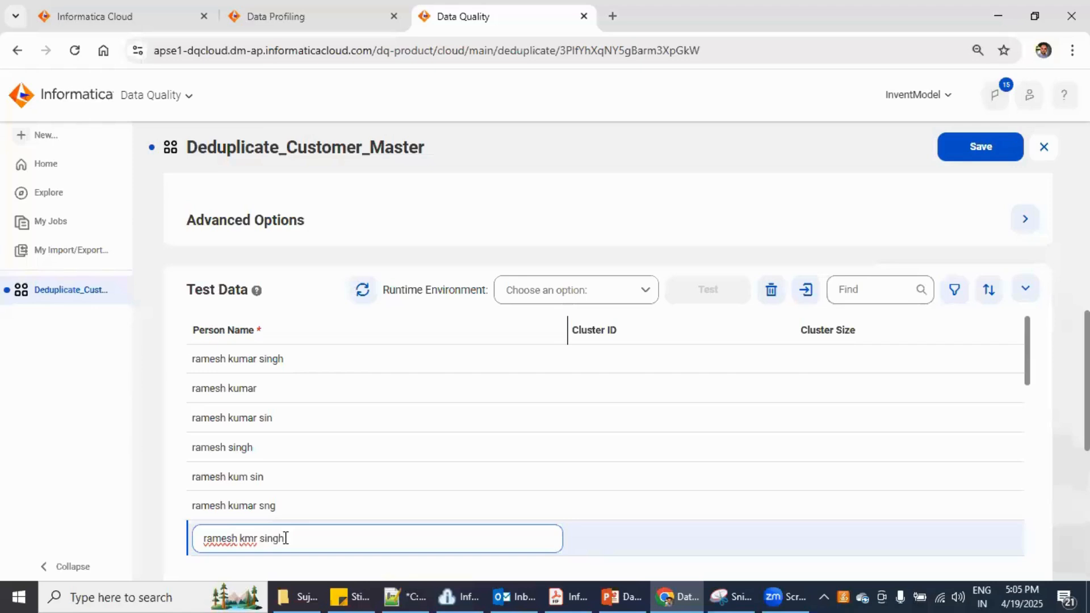
left_click(319, 422)
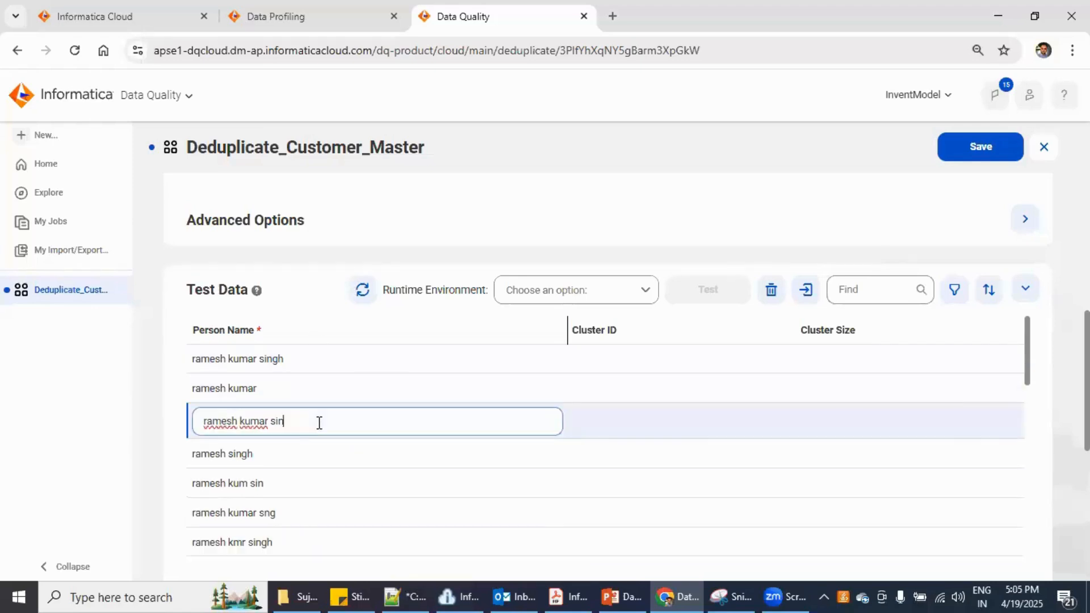
left_click(337, 471)
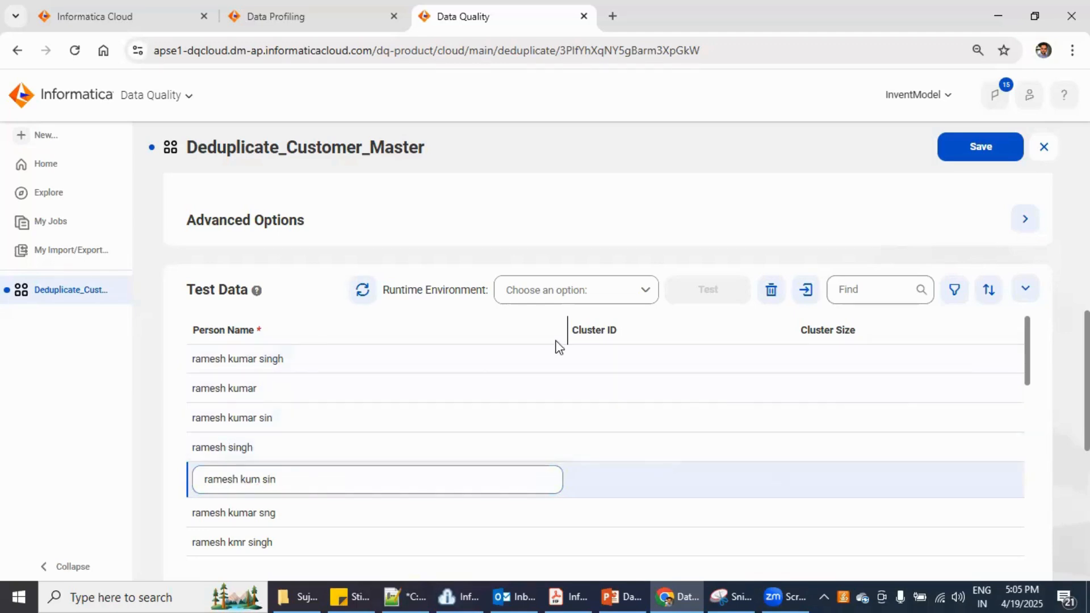
Show the Consolidation Mode options, with No Consolidation still selected
scroll(502, 395, "up", 7)
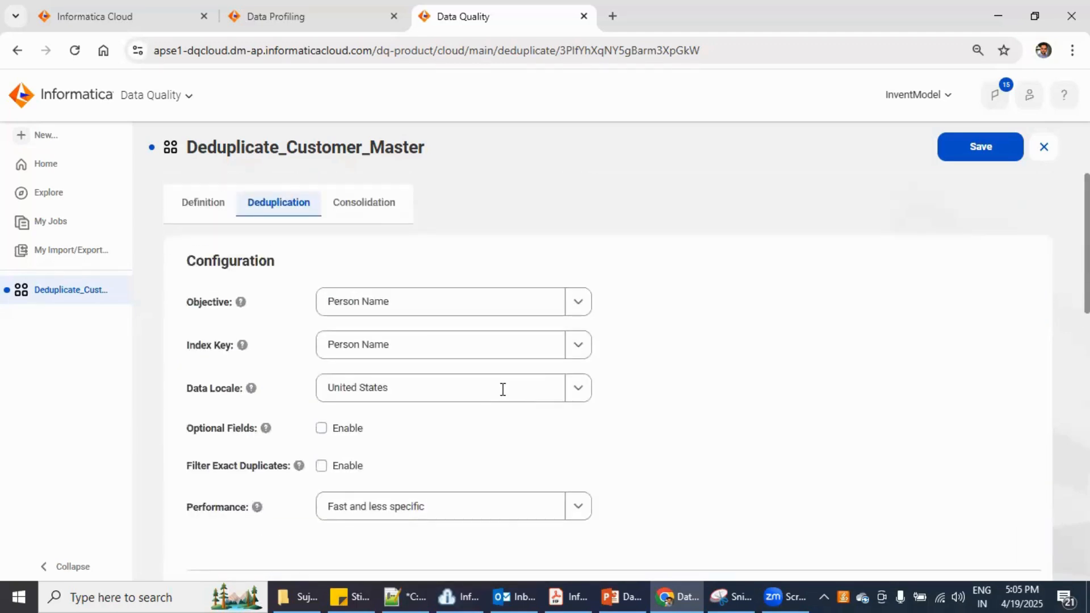
left_click(364, 209)
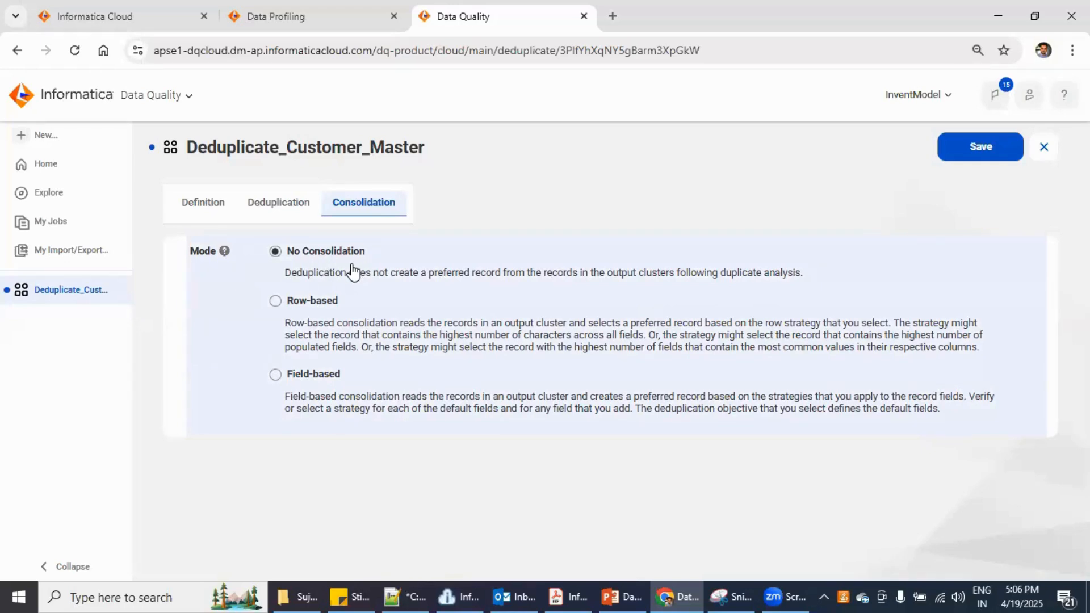
Return to the Deduplication tab and review the Performance and Test Data settings
left_click(297, 216)
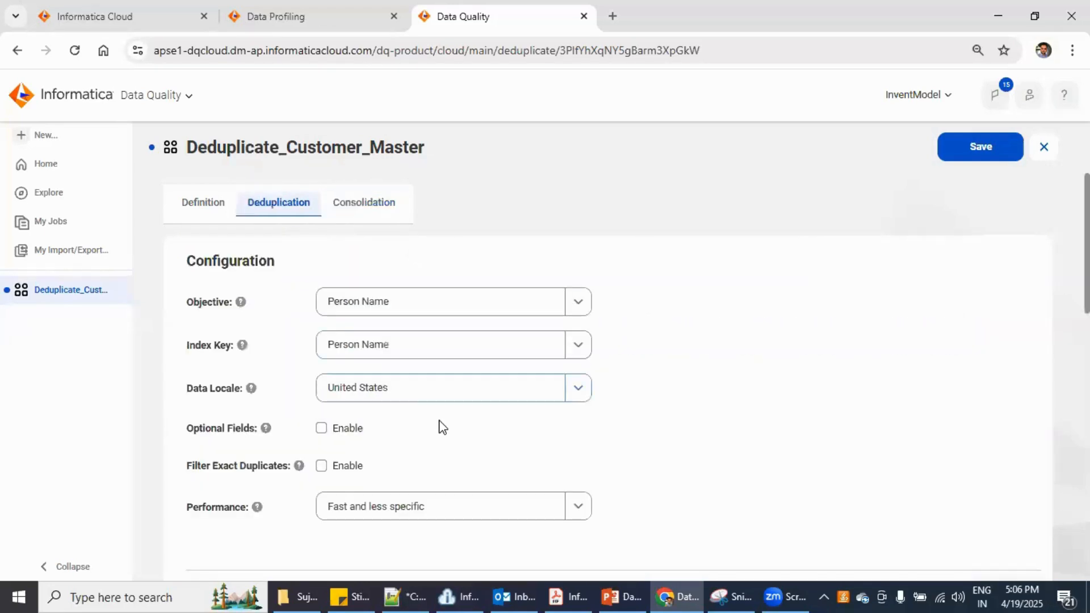
scroll(531, 459, "down", 3)
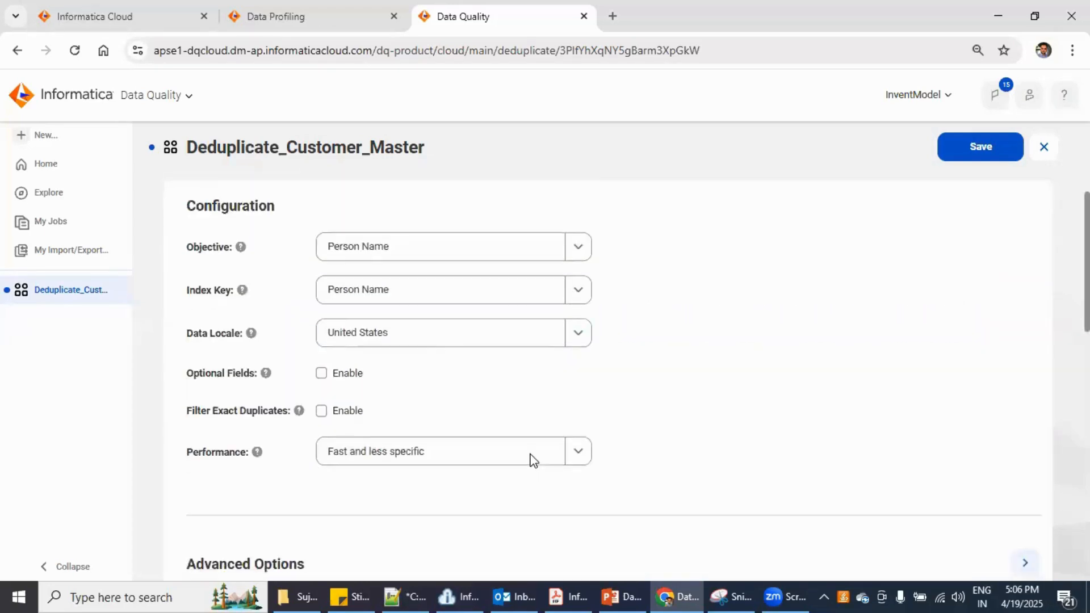
left_click_drag(340, 345, 414, 345)
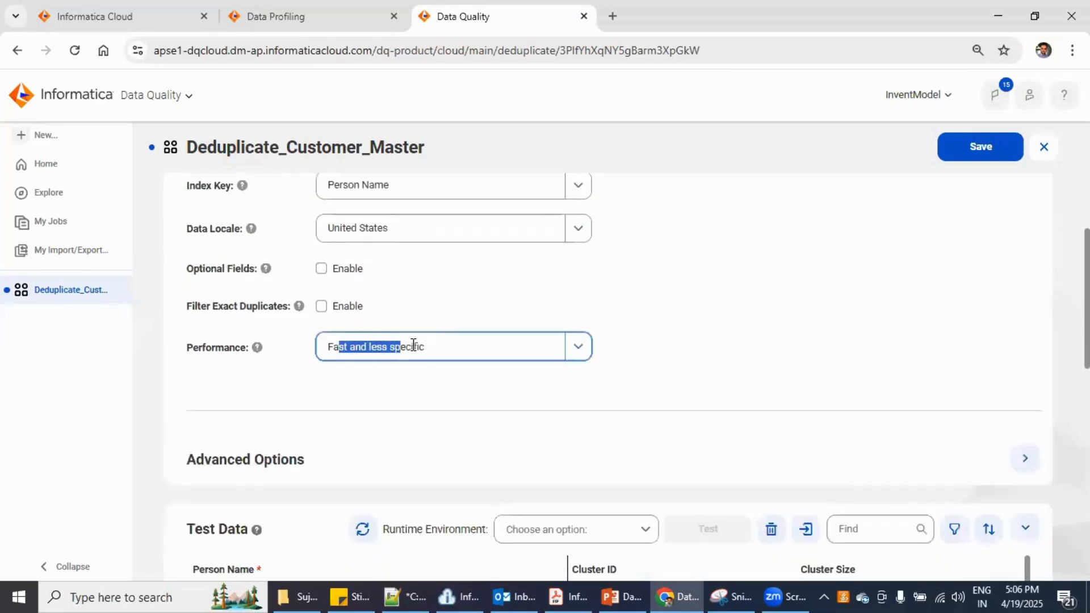
left_click(468, 392)
left_click(548, 432)
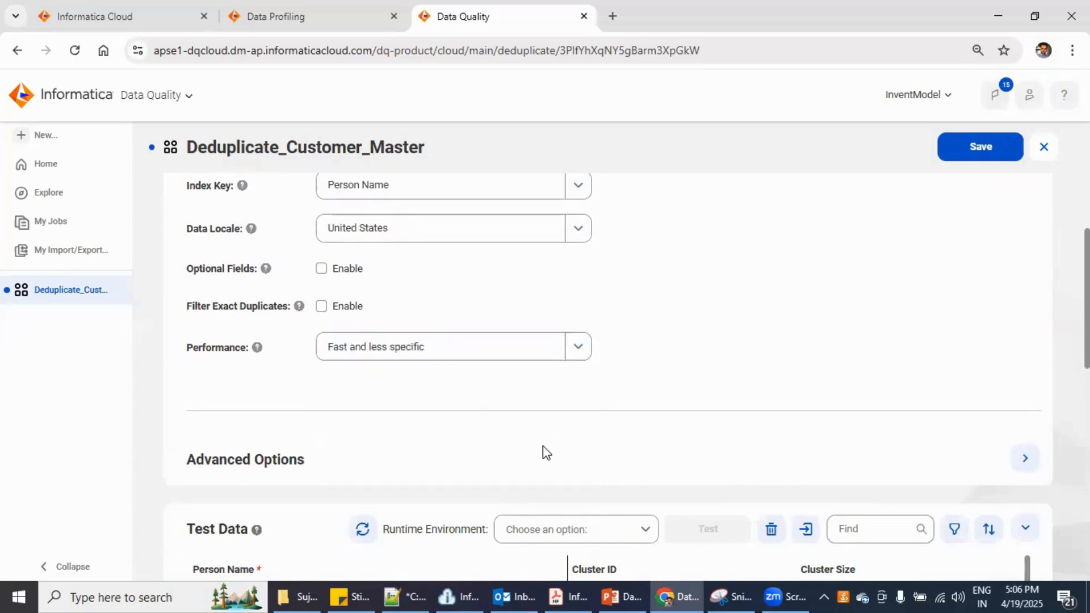
scroll(542, 445, "down", 3)
scroll(324, 512, "down", 5)
scroll(323, 514, "up", 5)
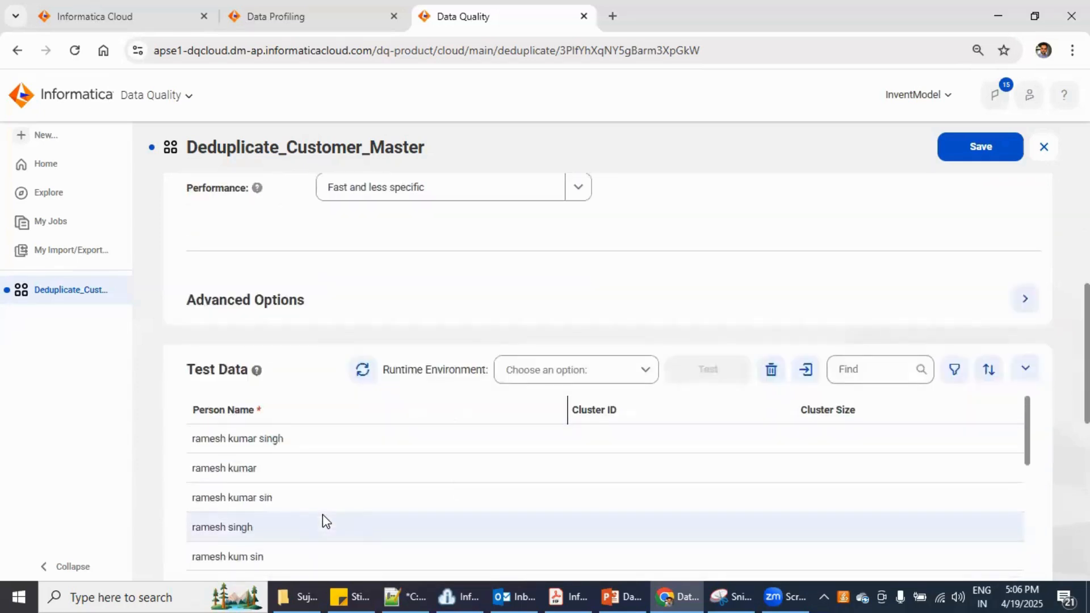
Zoom the browser page to 80% and save Deduplicate_Customer_Master
left_click(1072, 50)
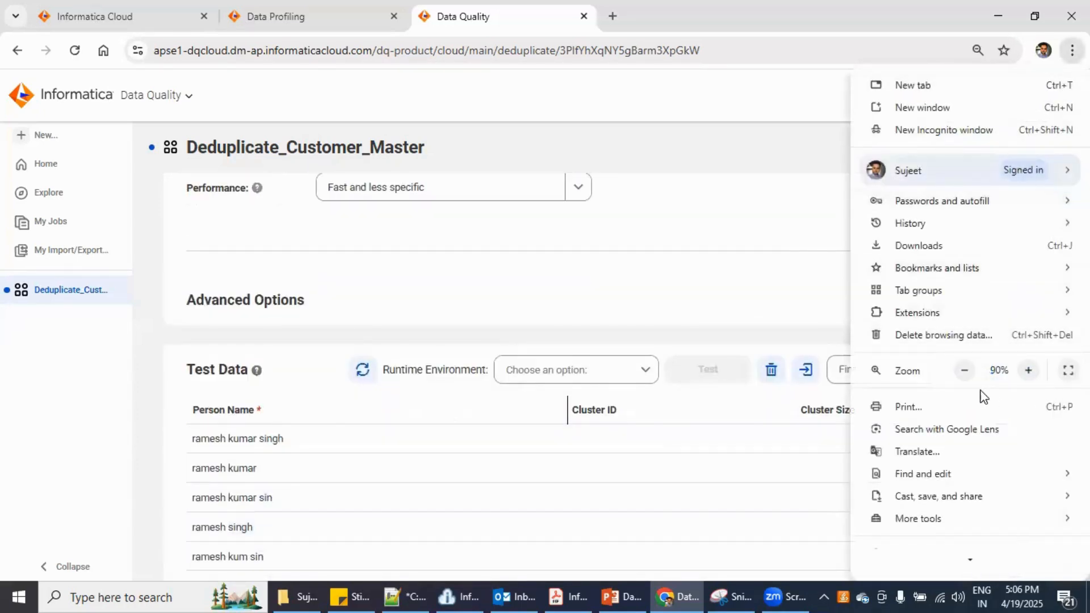
left_click(963, 370)
left_click(554, 419)
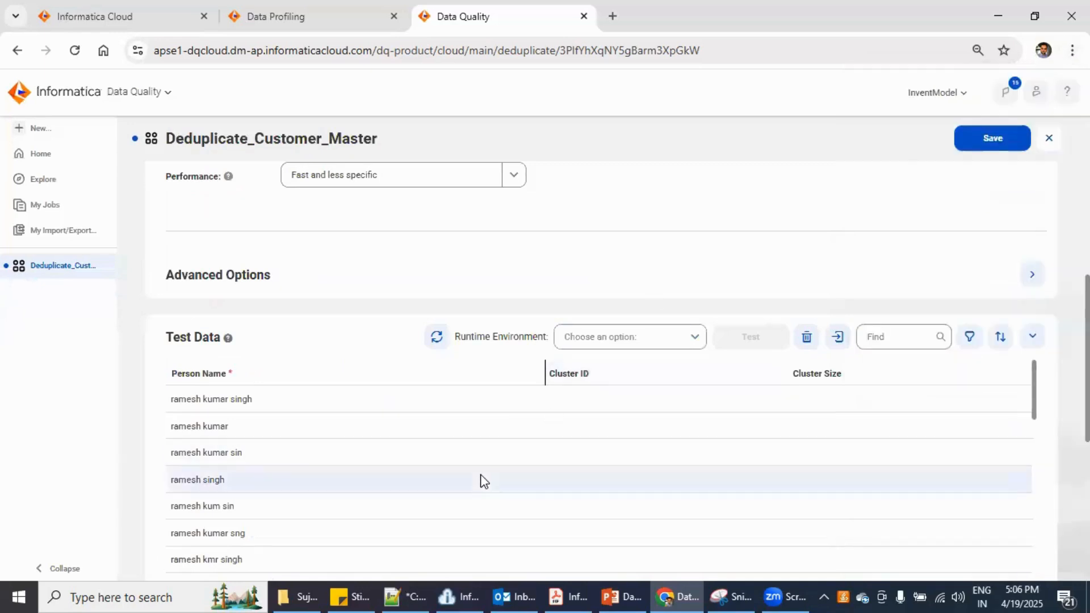
scroll(480, 479, "up", 2)
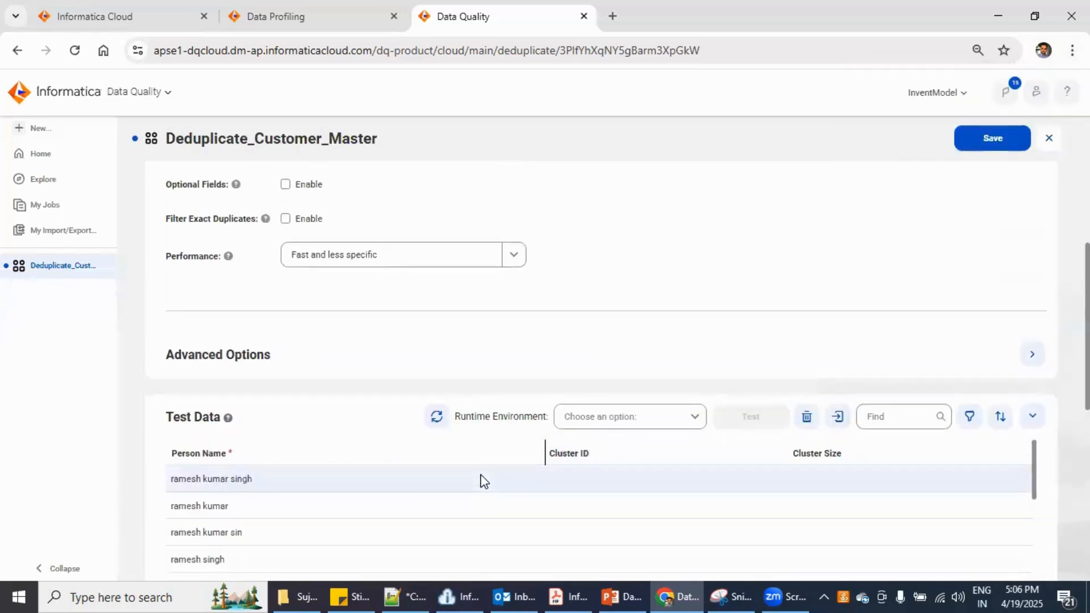
scroll(550, 353, "down", 4)
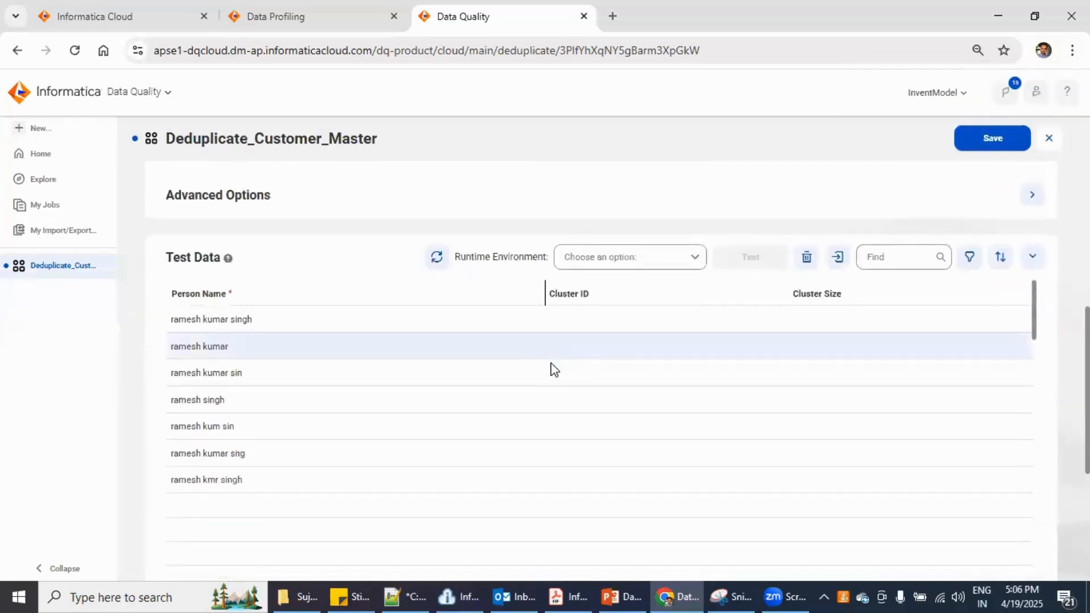
scroll(554, 370, "up", 2)
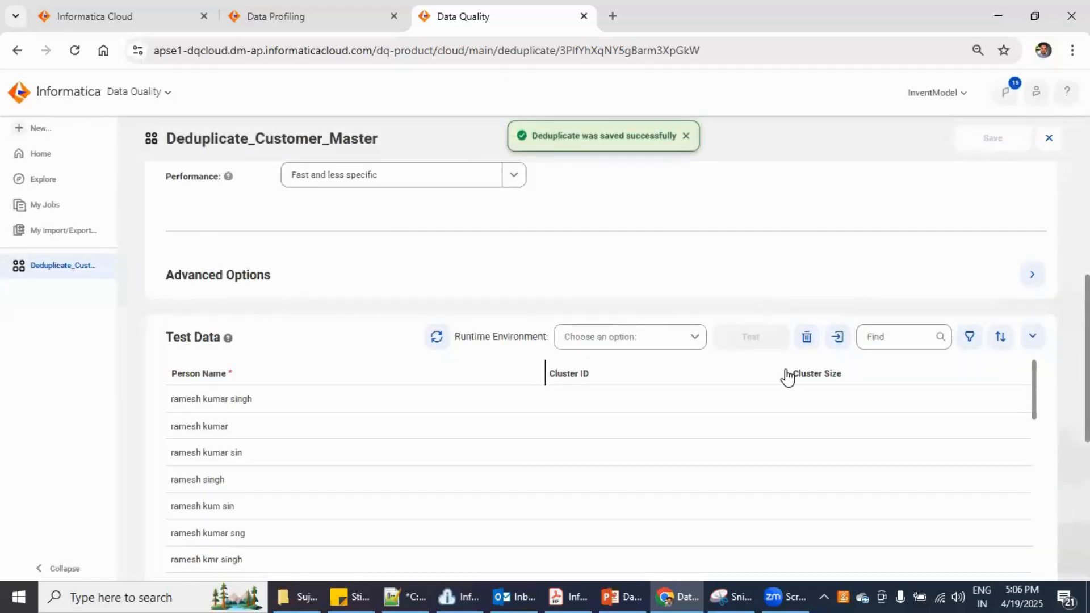
scroll(786, 374, "up", 7)
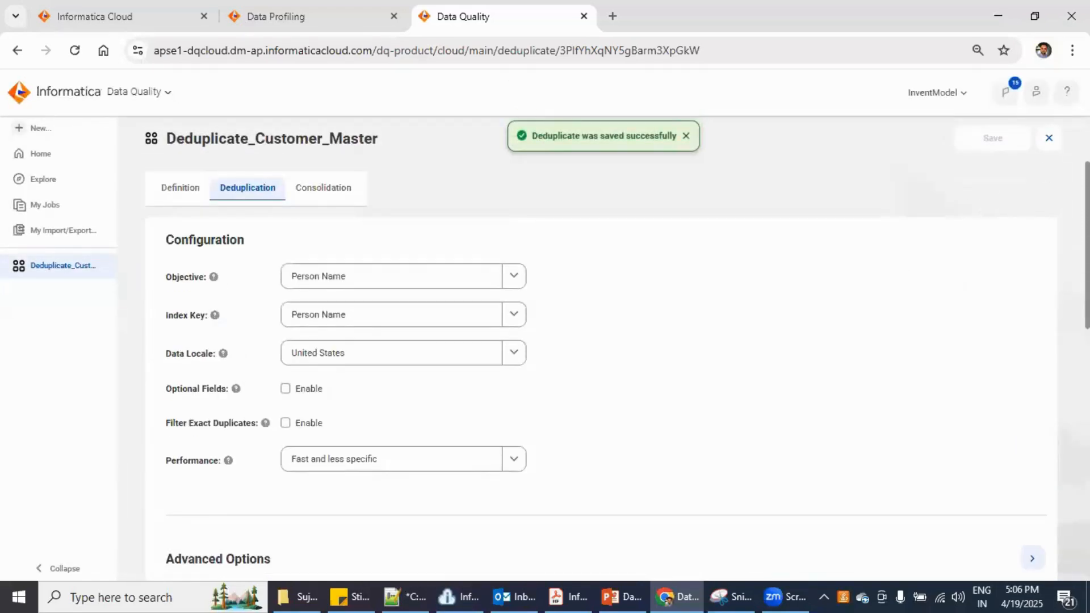
Close the asset editor and list all Deduplicate assets from Home's Assets by Type
left_click(187, 193)
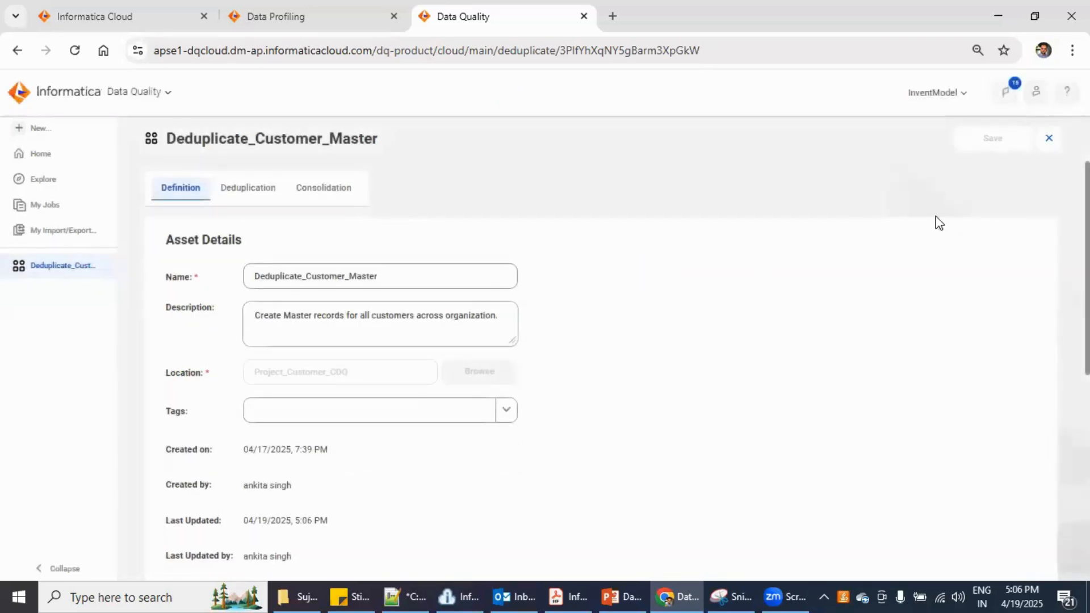
left_click(1049, 138)
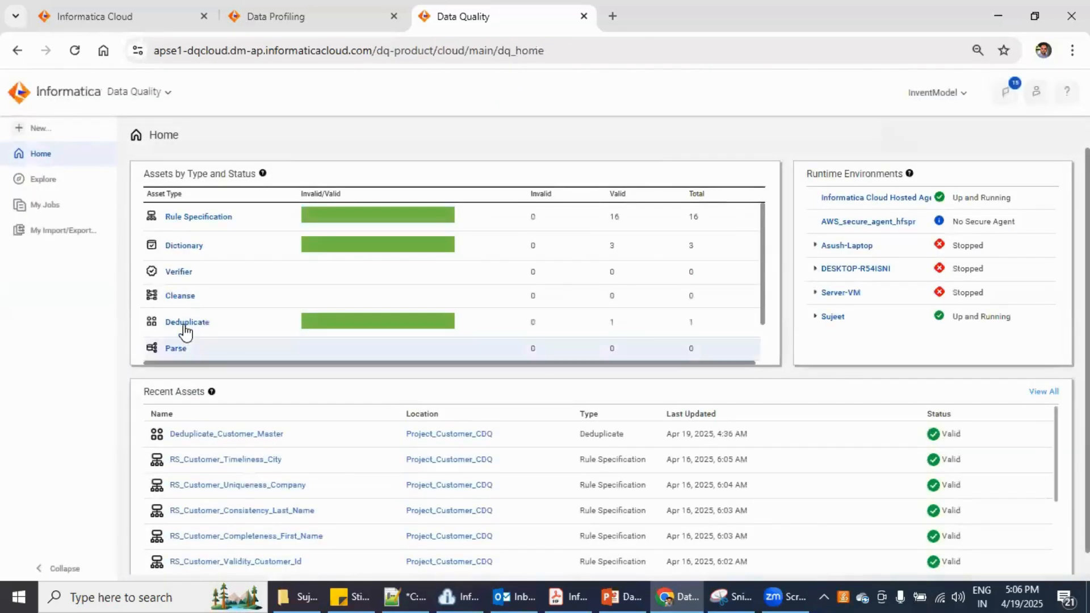
left_click(184, 325)
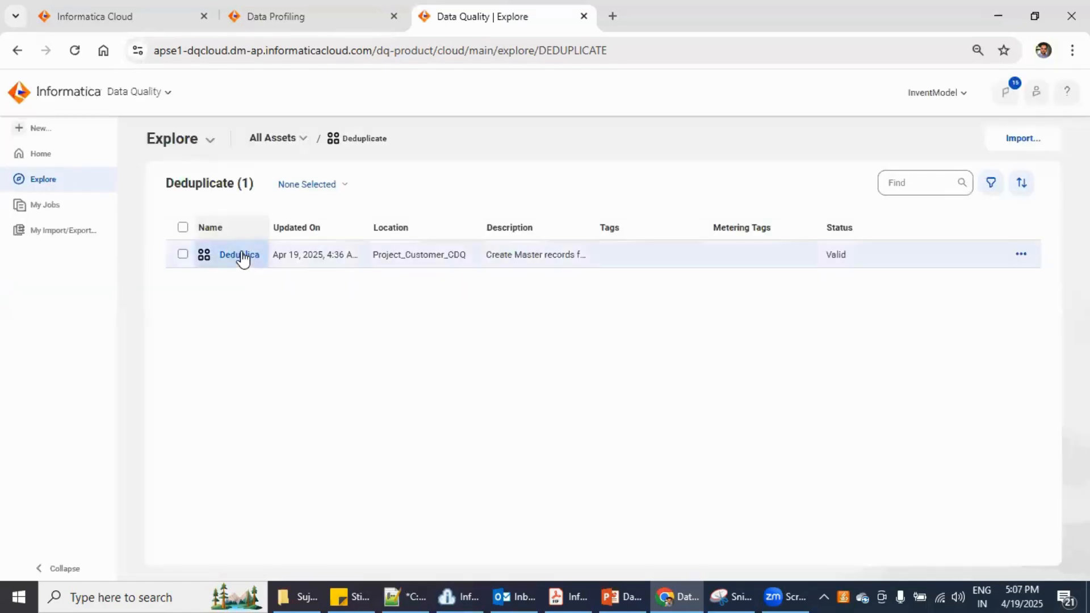
Reopen Deduplicate_Customer_Master and set Test Data's Runtime Environment to the active agent
left_click(241, 255)
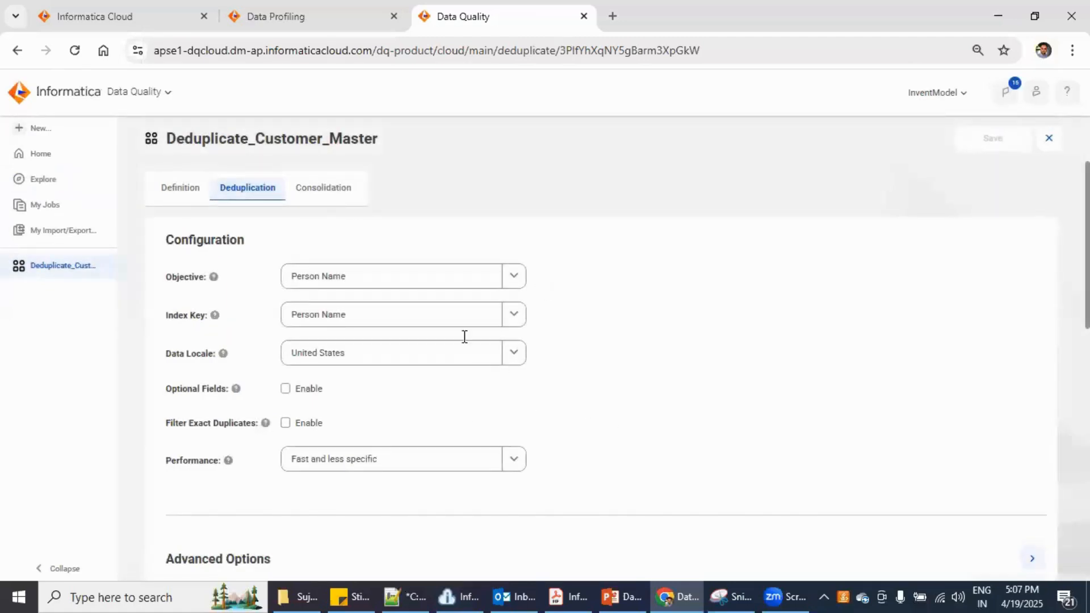
scroll(423, 489, "down", 7)
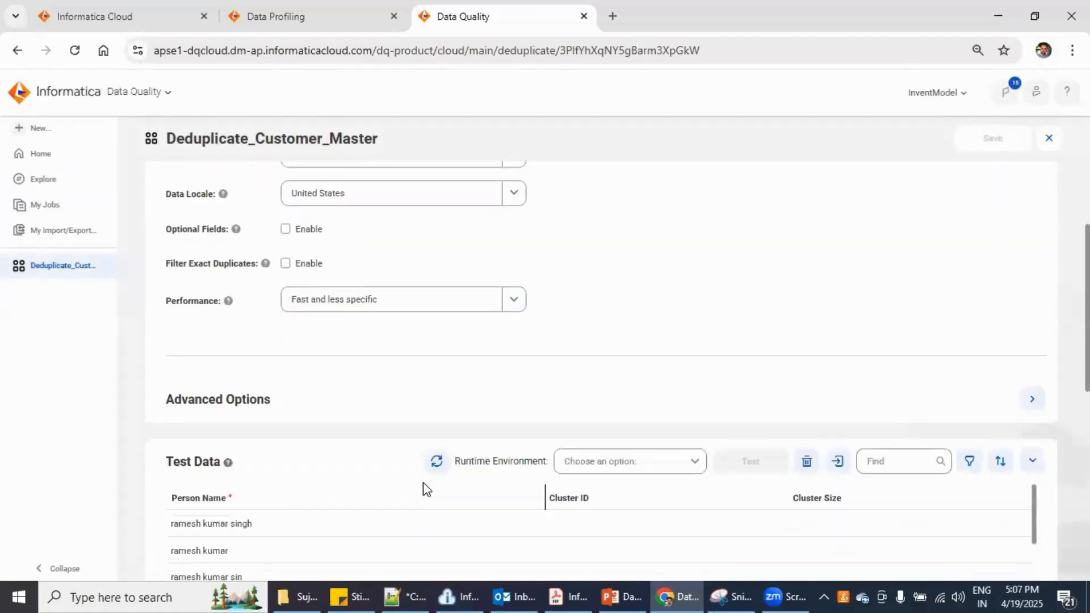
scroll(424, 488, "up", 1)
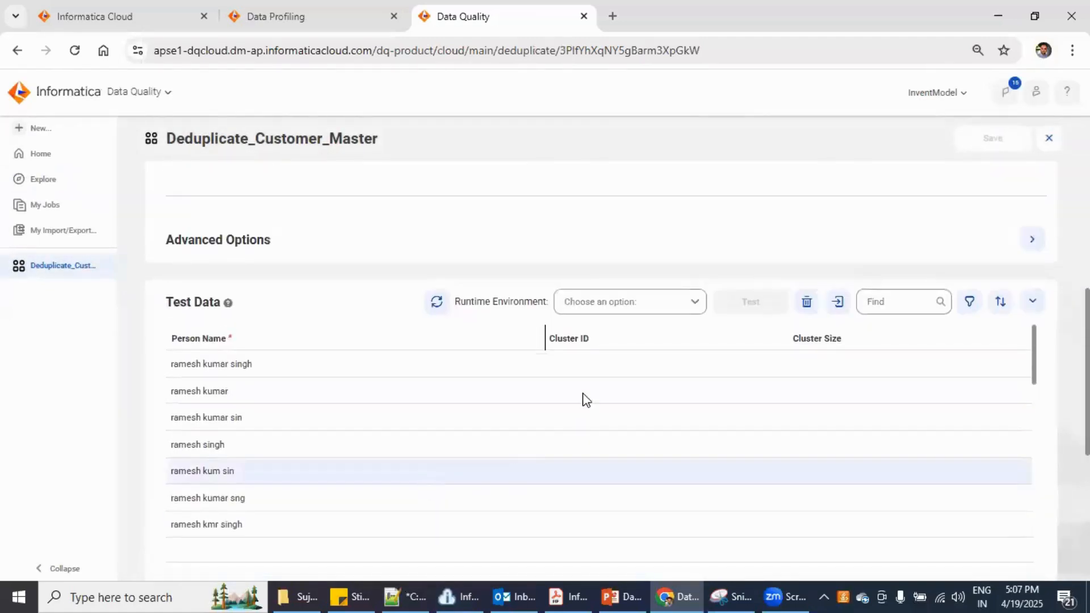
left_click_drag(466, 301, 518, 301)
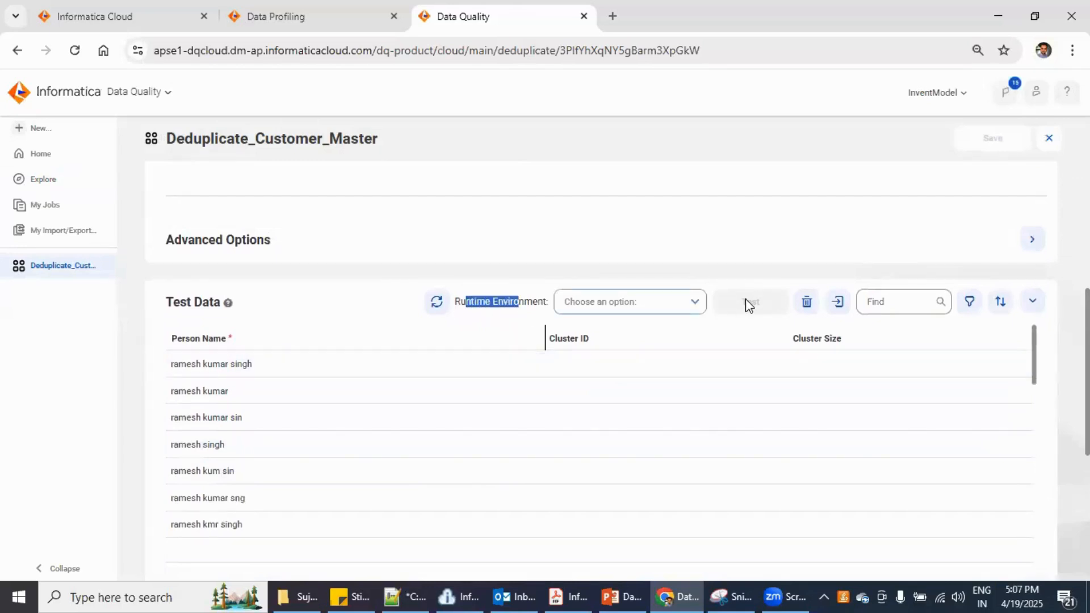
left_click(632, 305)
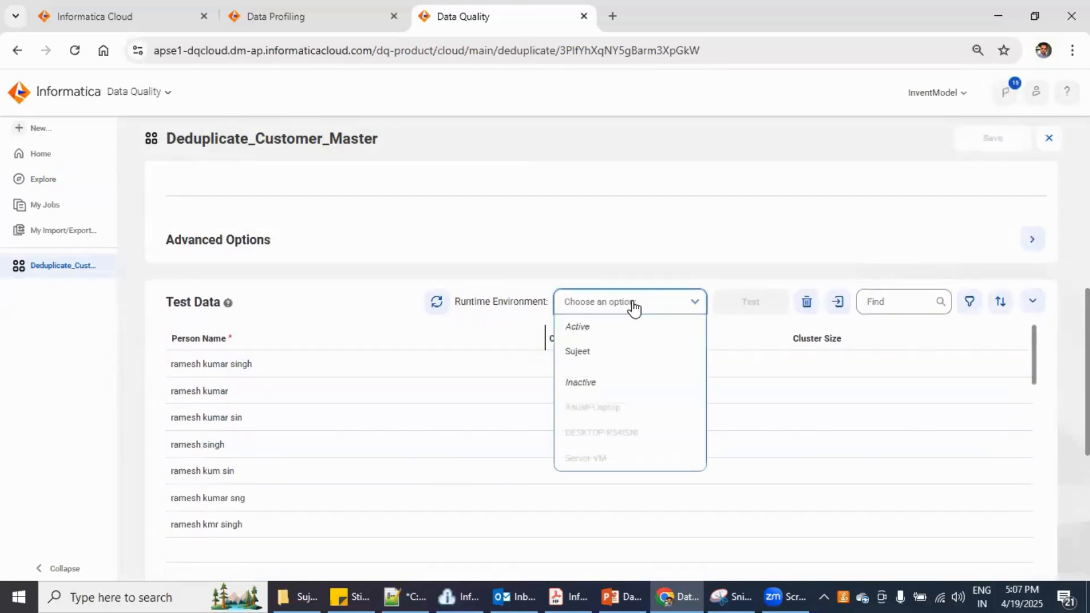
left_click(604, 356)
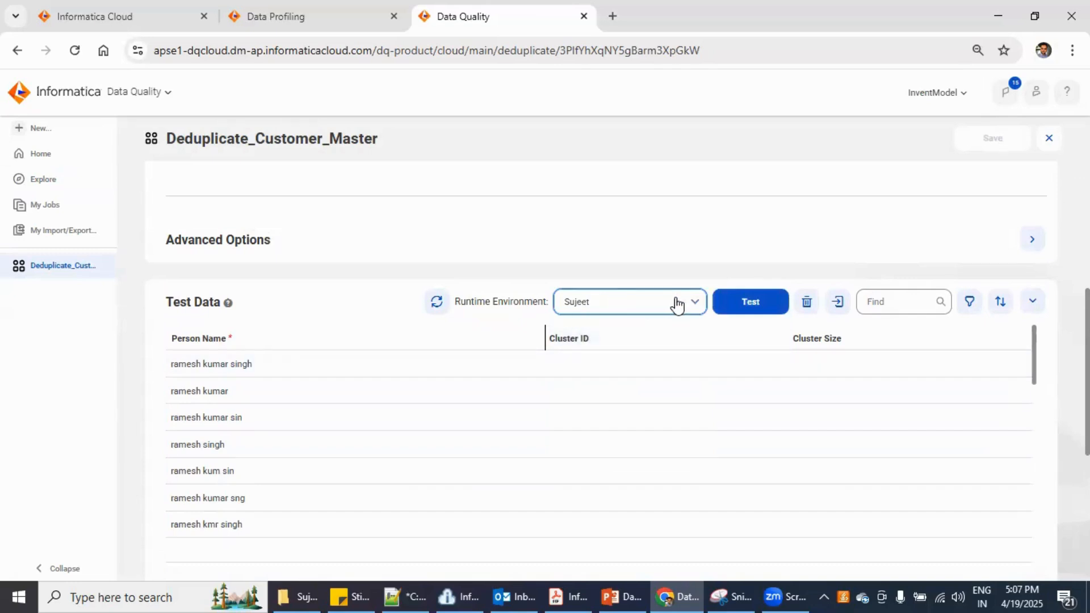
scroll(838, 214, "up", 5)
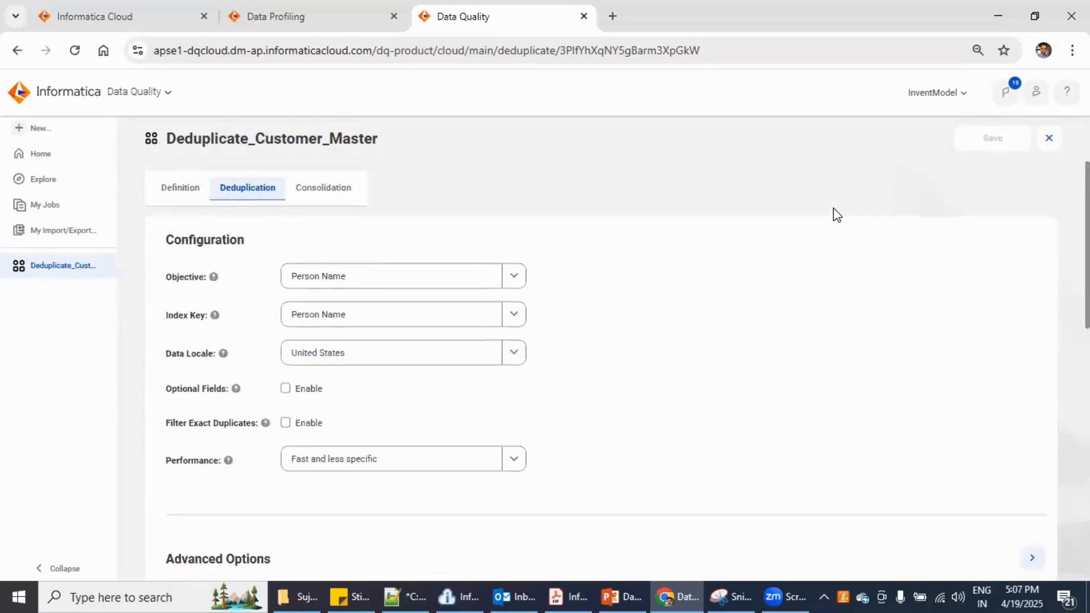
Switch the Data Profiling browser tab over to the Data Quality service
left_click(301, 11)
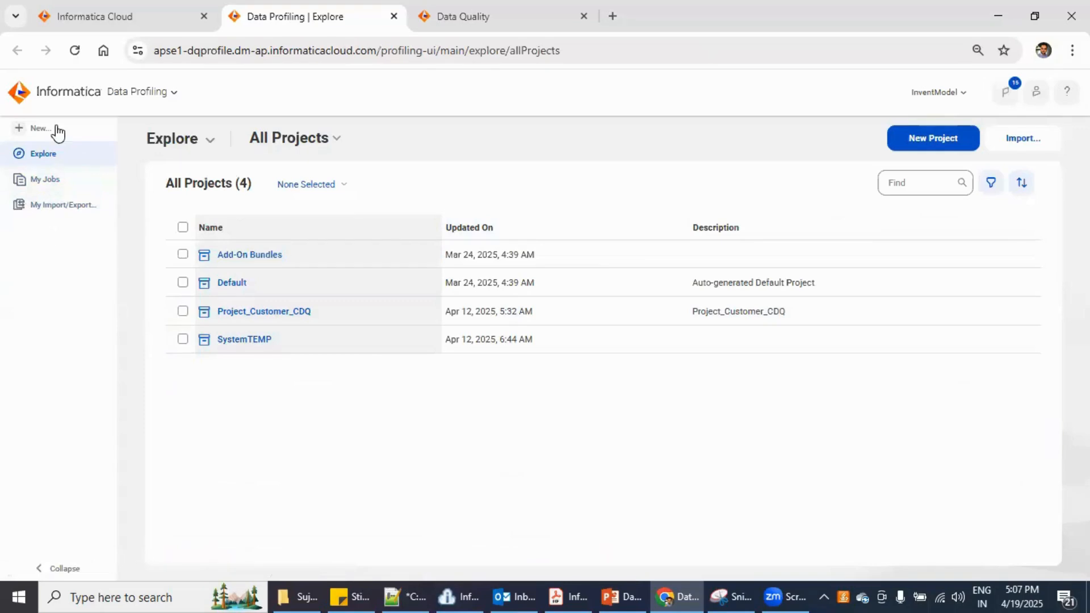
double_click(160, 94)
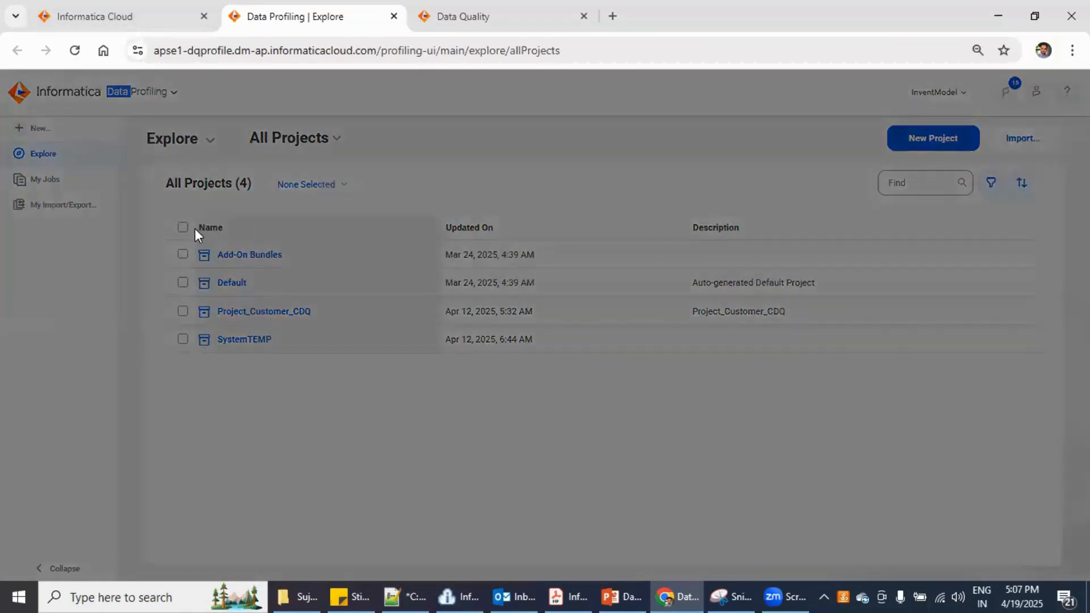
left_click(706, 268)
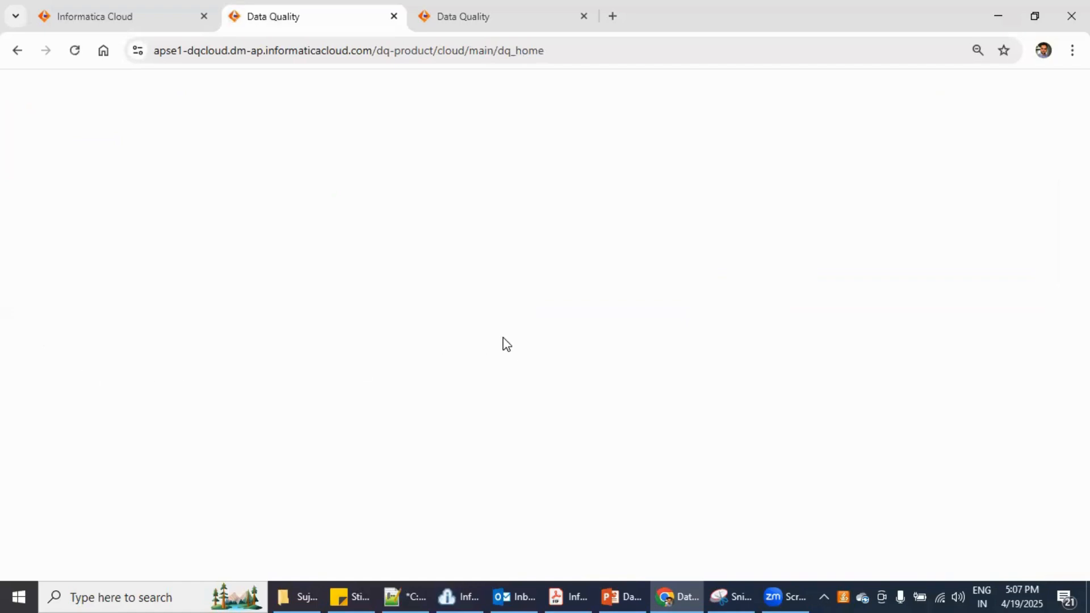
Confirm the Secure Agent is Up and Running, then return to Deduplicate_Customer_Master
left_click(451, 588)
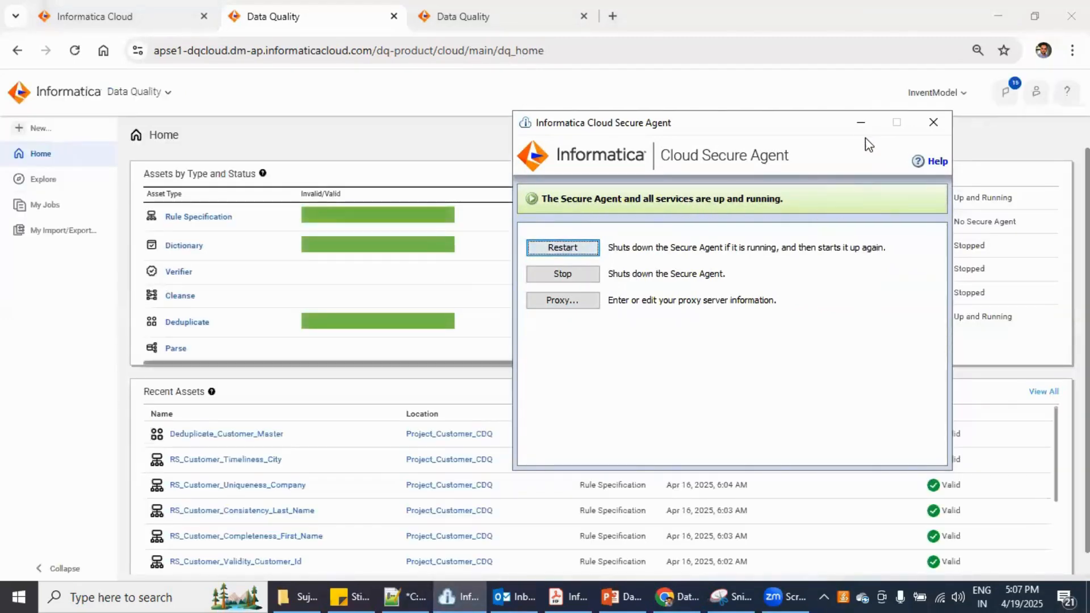
left_click(861, 124)
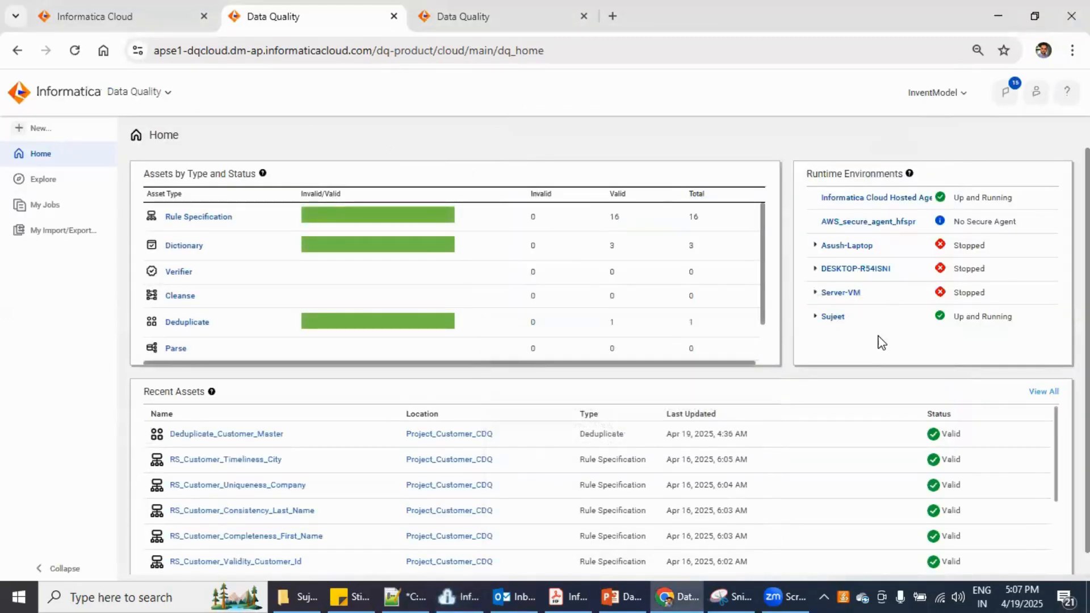
double_click(845, 318)
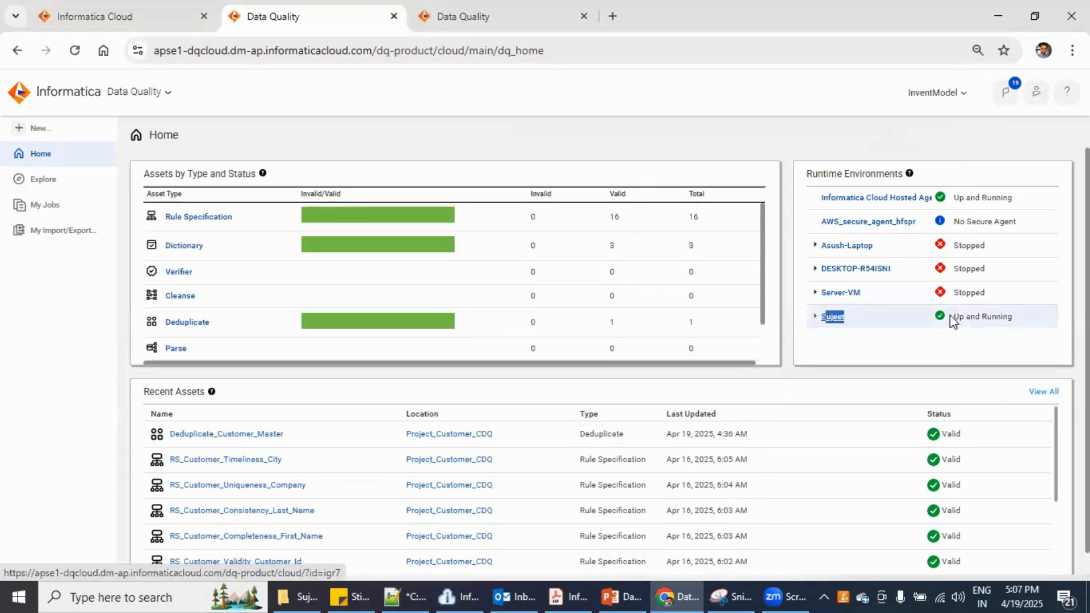
left_click_drag(955, 316, 1016, 316)
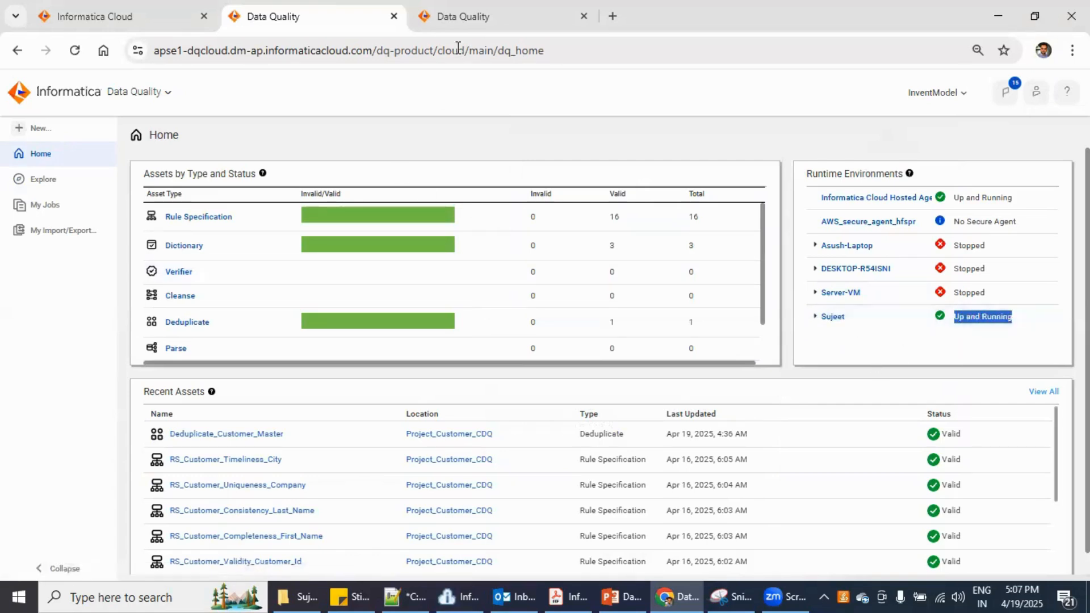
left_click(465, 17)
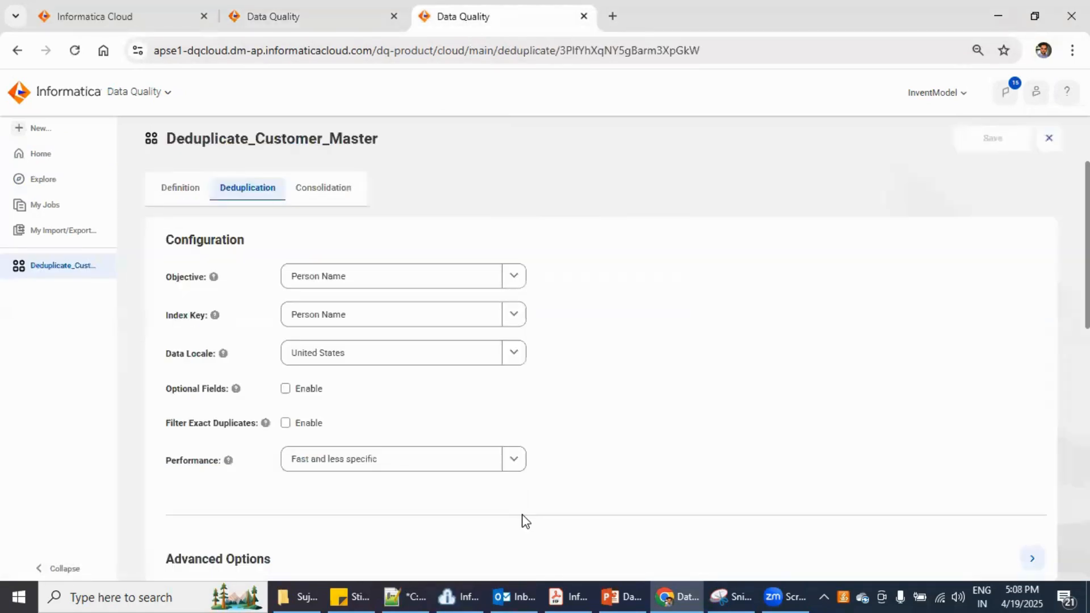
Run the deduplication test and review each name's Cluster ID and Cluster Size
scroll(522, 519, "down", 5)
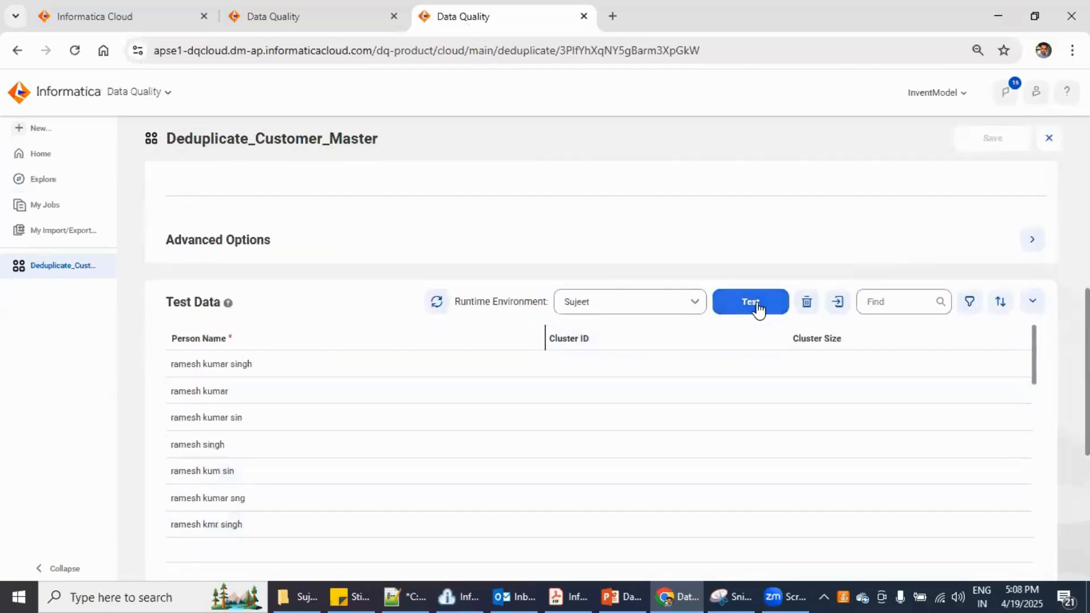
left_click(756, 307)
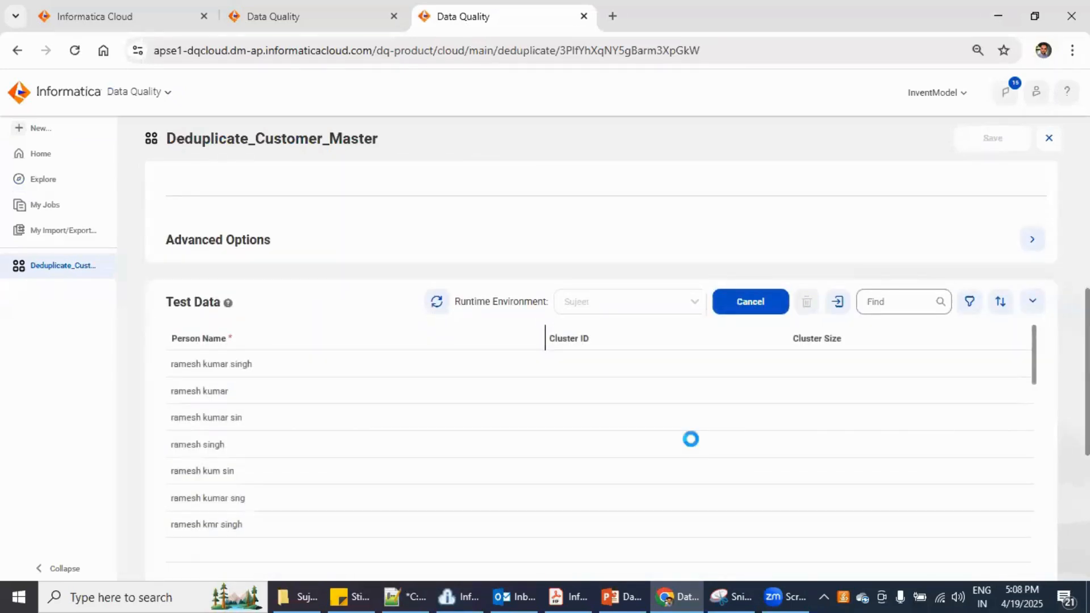
scroll(690, 439, "up", 5)
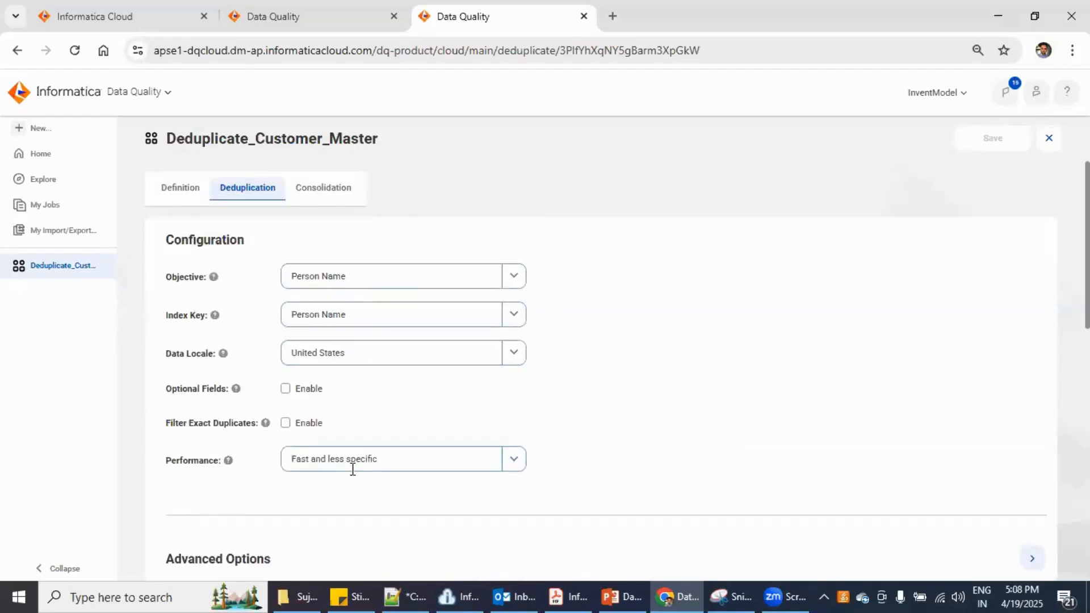
scroll(402, 507, "down", 4)
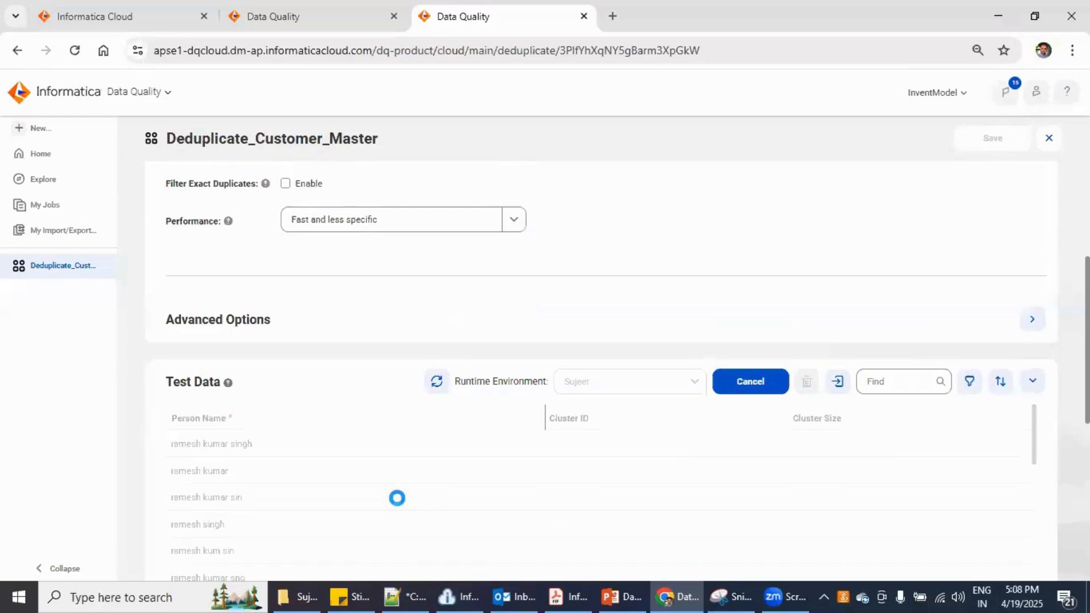
scroll(397, 498, "down", 3)
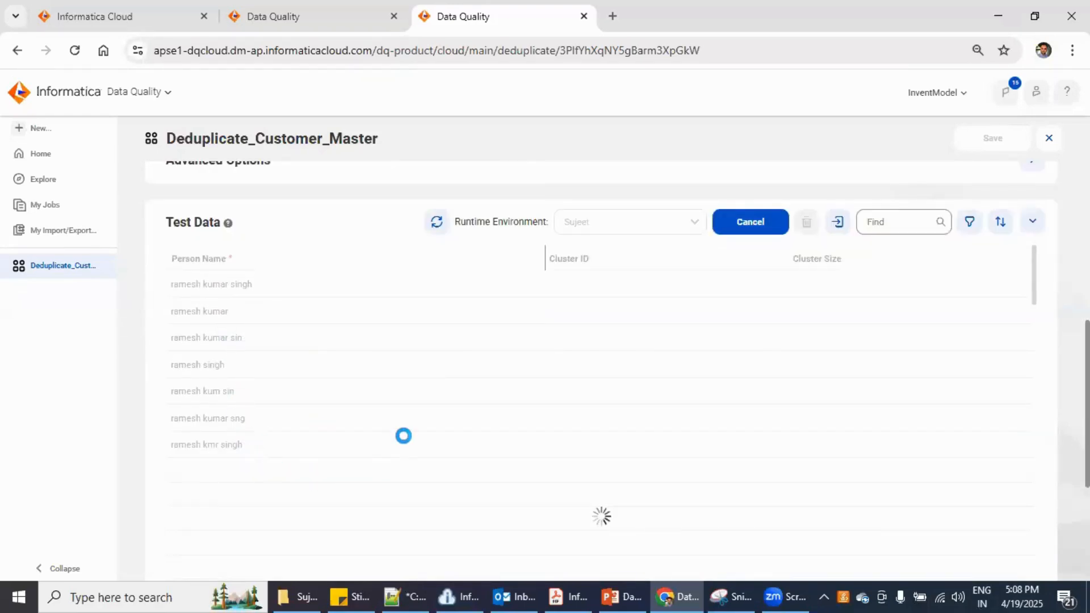
scroll(403, 435, "up", 3)
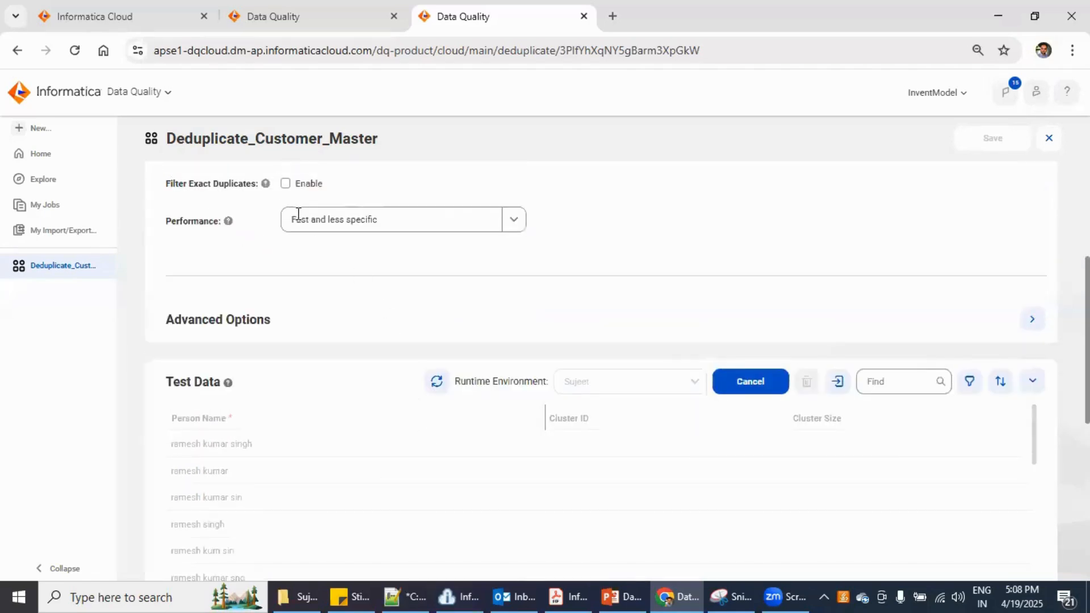
scroll(416, 492, "down", 3)
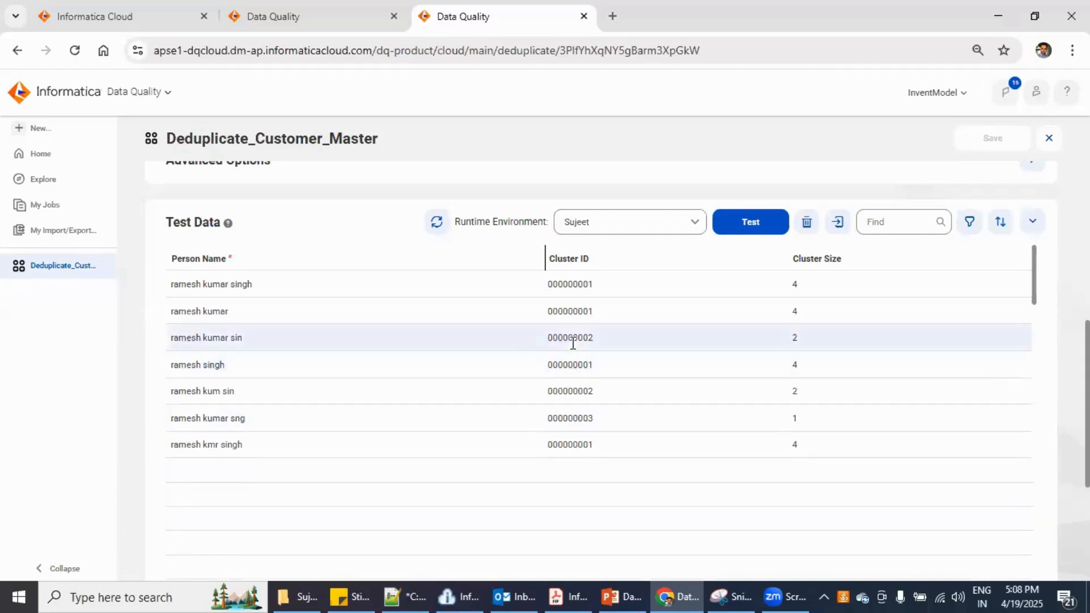
left_click_drag(564, 285, 591, 309)
left_click(567, 308)
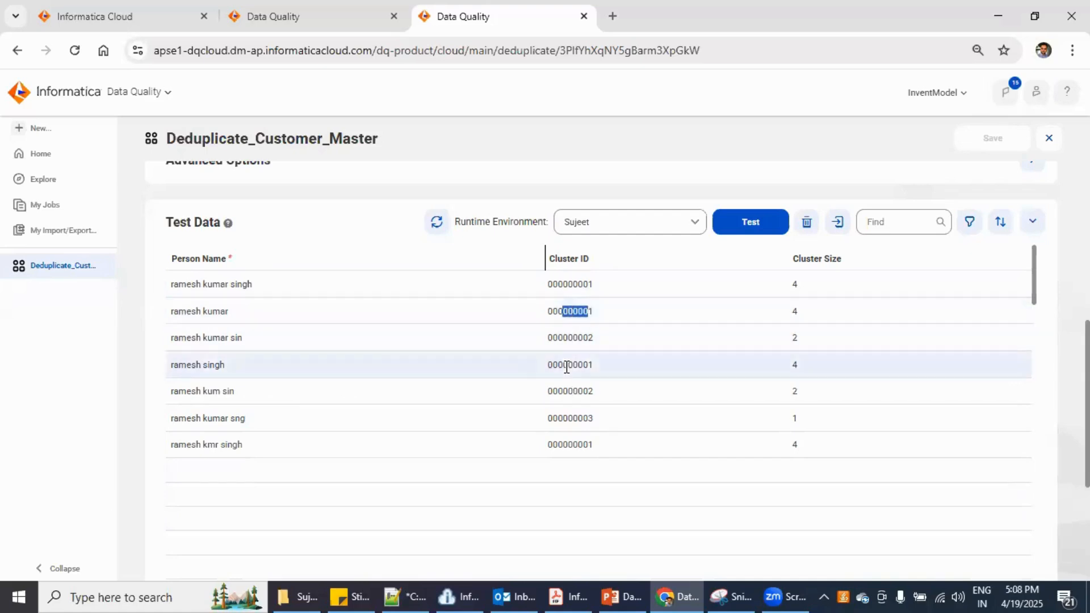
left_click_drag(563, 365, 589, 367)
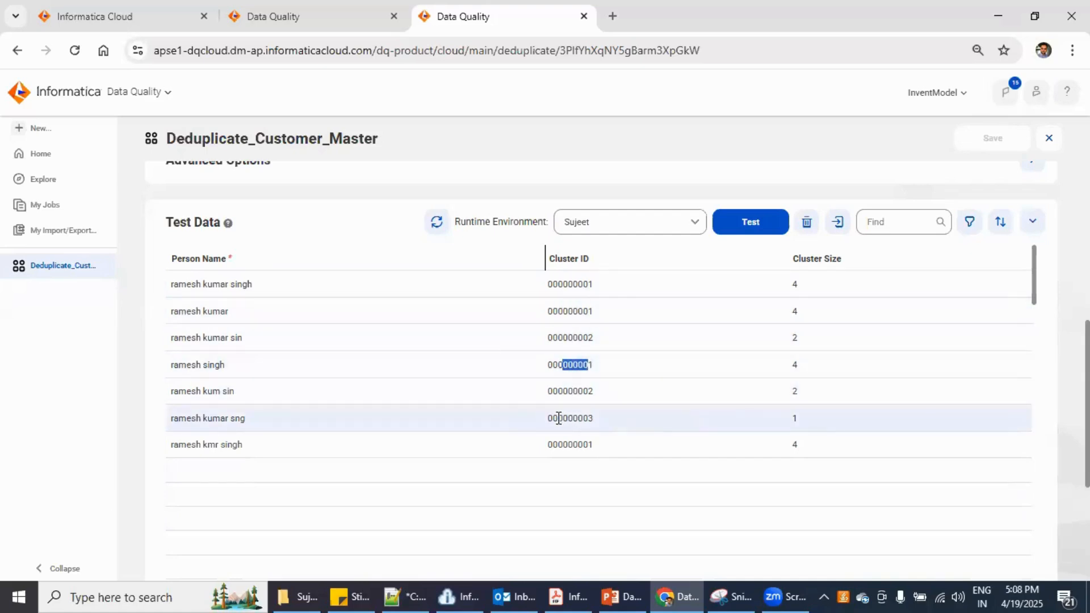
left_click_drag(557, 418, 584, 418)
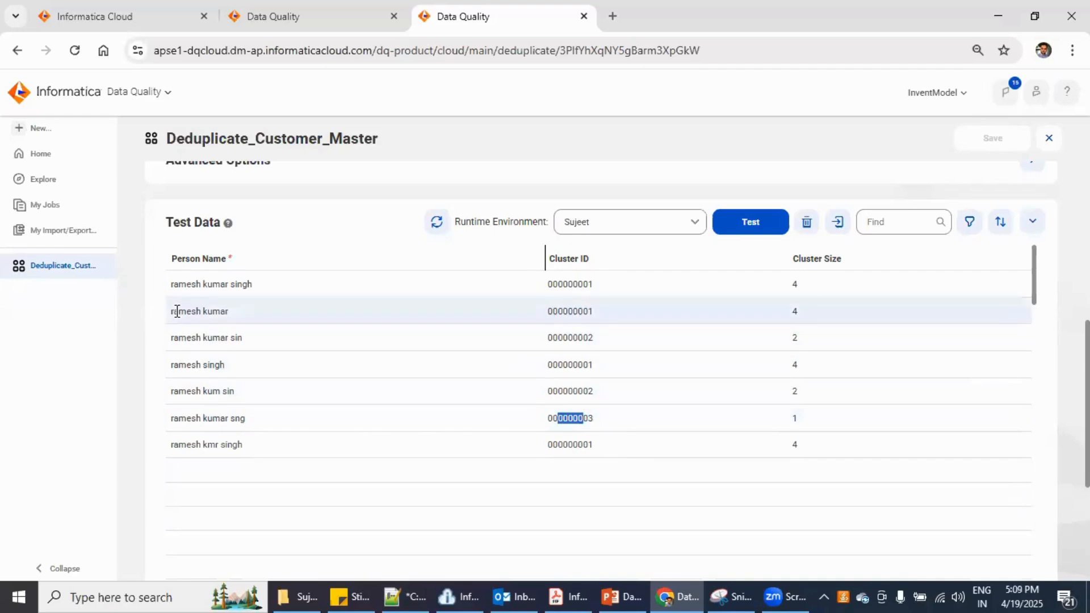
left_click(199, 311)
left_click(199, 311)
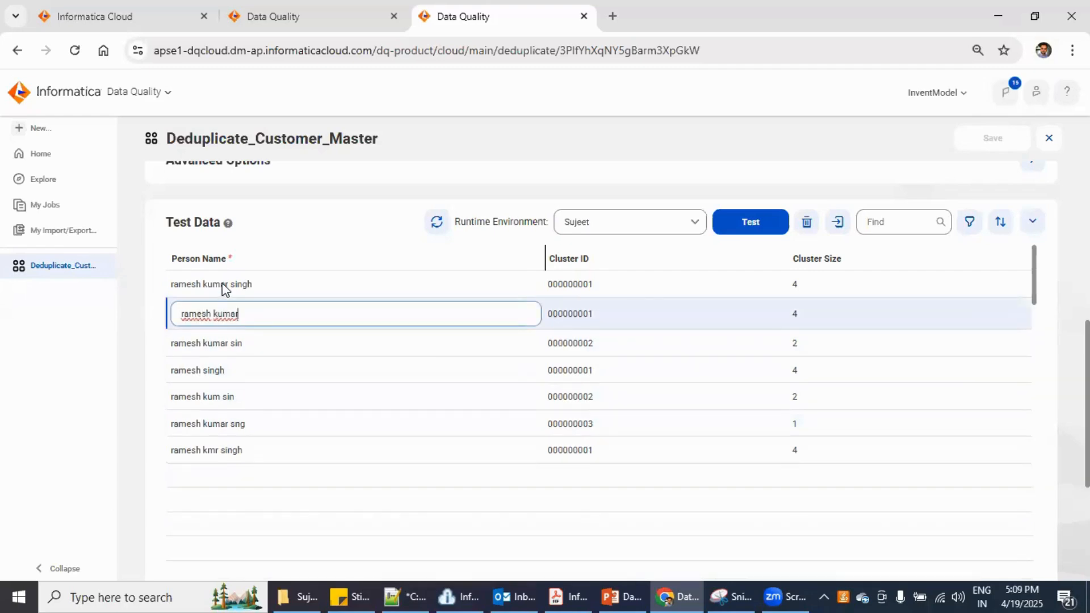
left_click(221, 373)
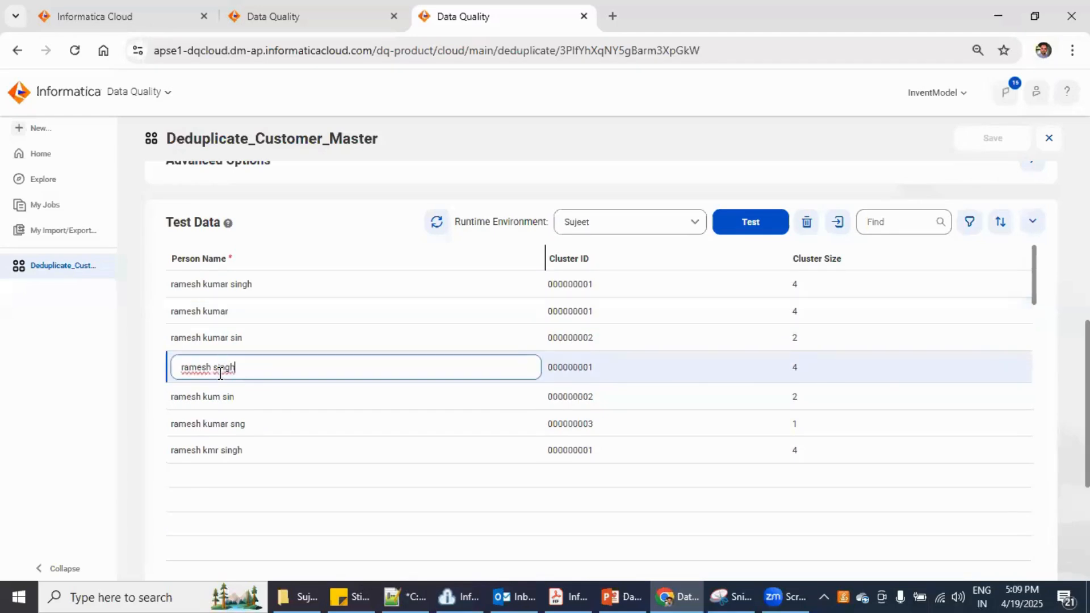
left_click(216, 421)
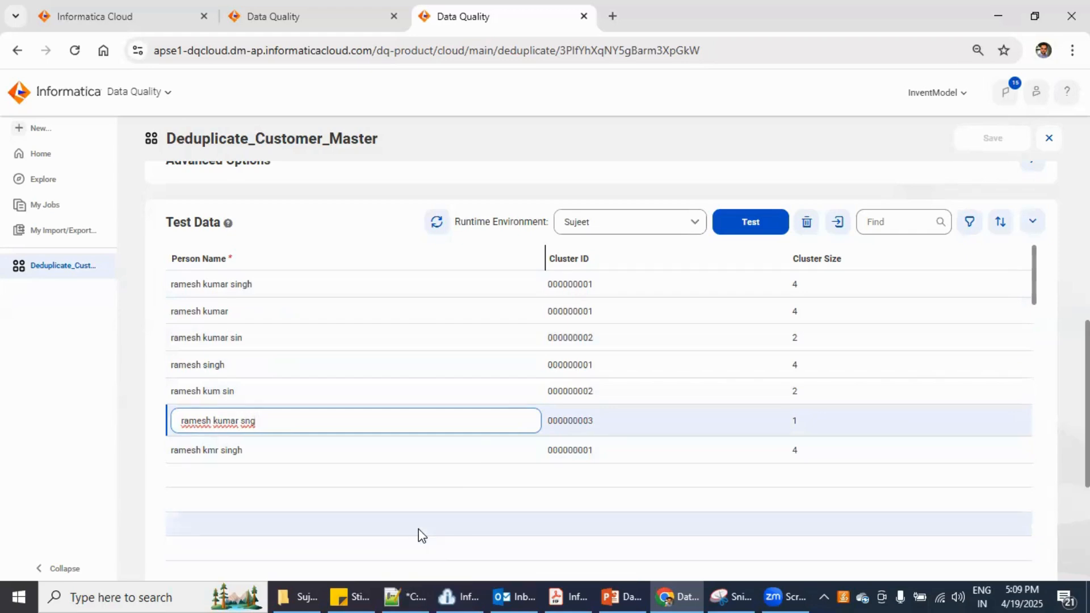
left_click(306, 458)
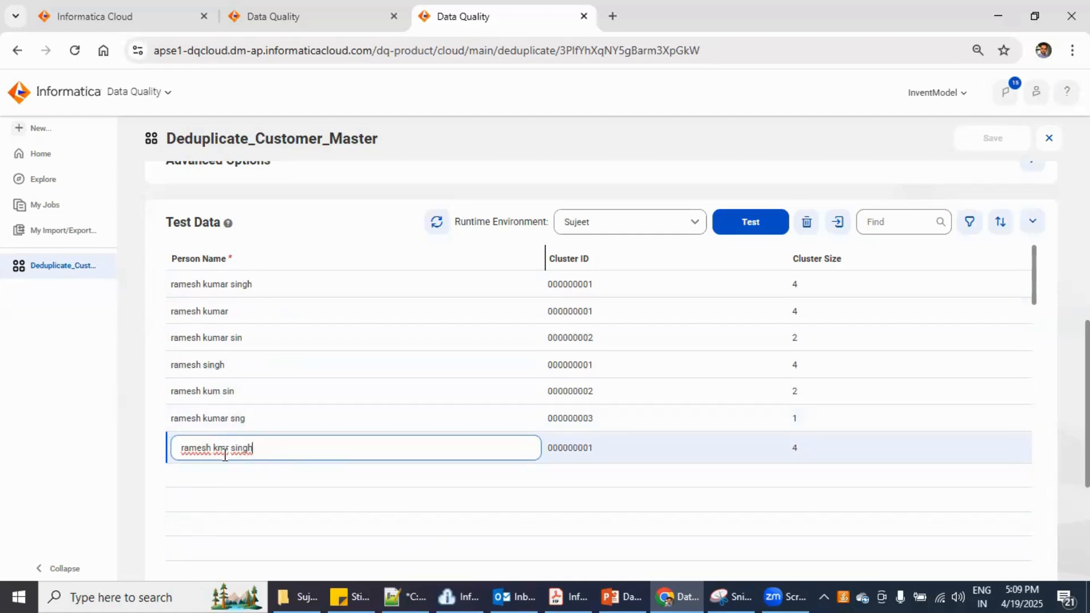
left_click(46, 475)
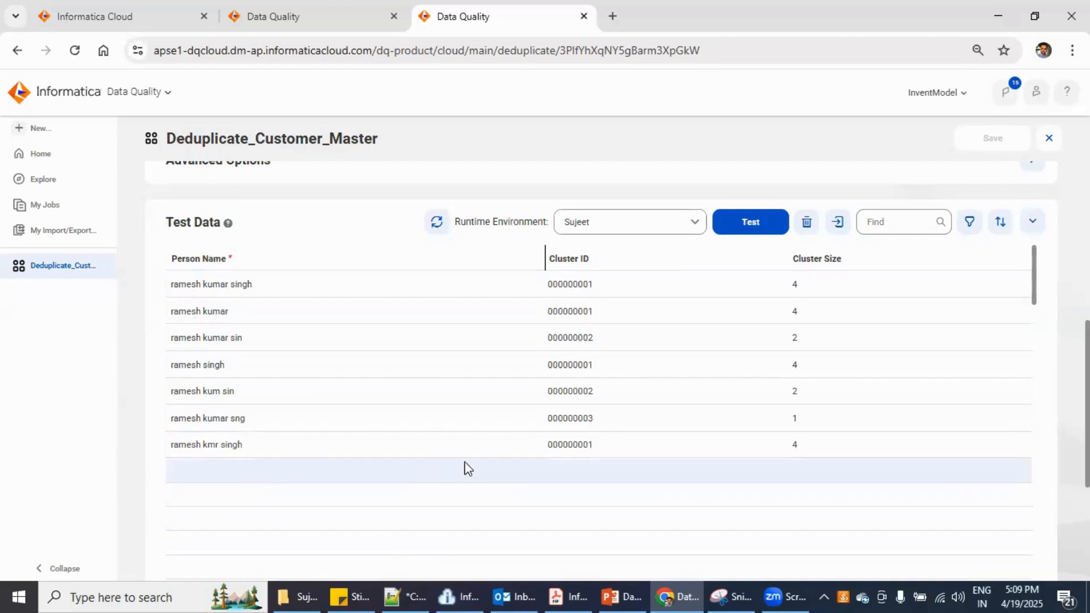
left_click(395, 441)
scroll(532, 438, "up", 4)
scroll(533, 437, "down", 4)
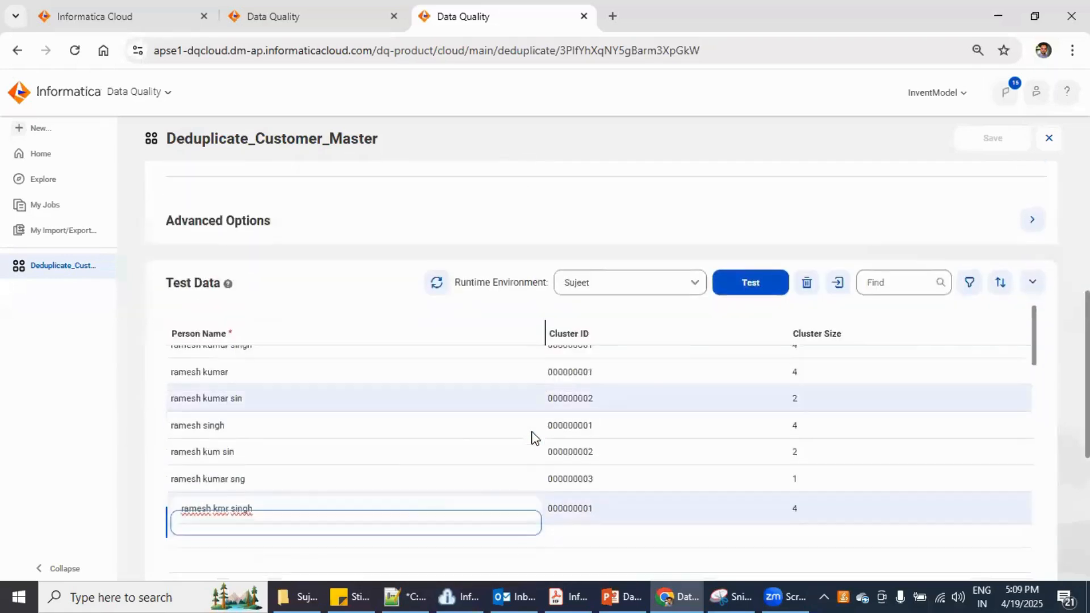
left_click(287, 341)
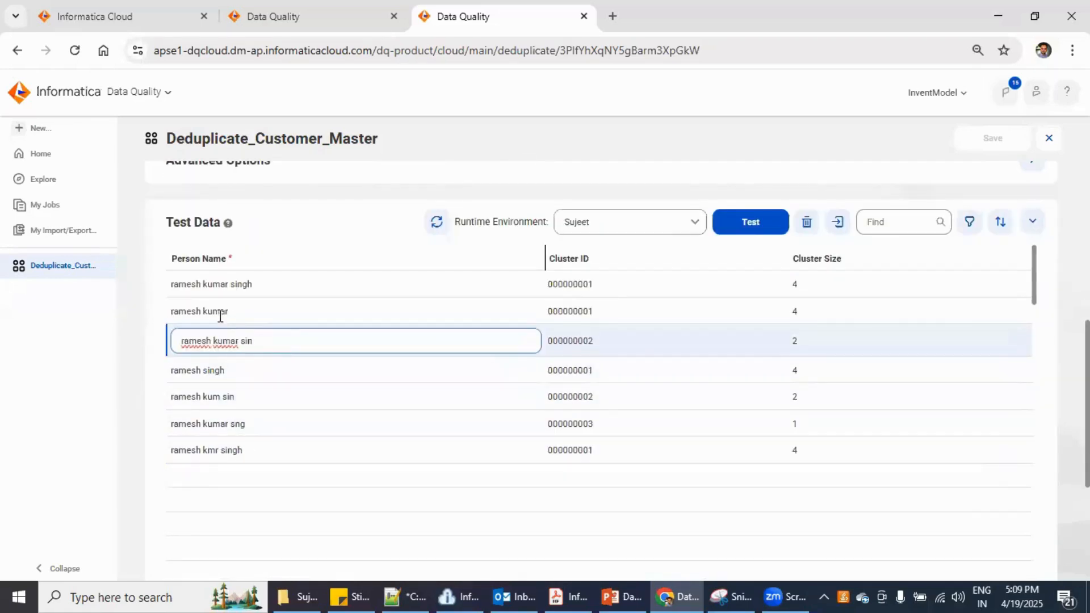
double_click(247, 376)
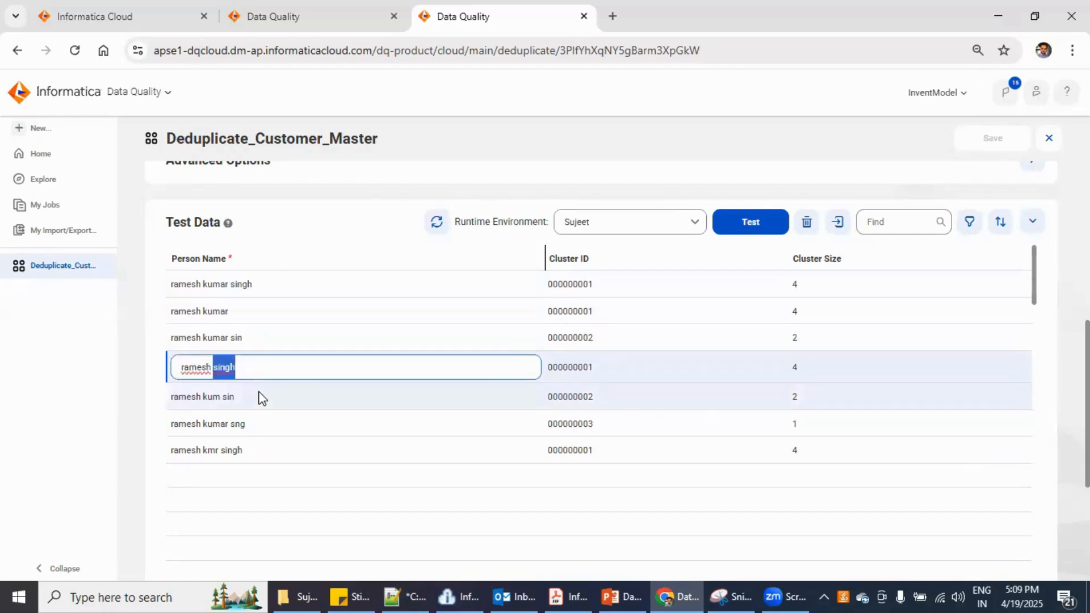
double_click(273, 394)
left_click_drag(272, 394, 145, 390)
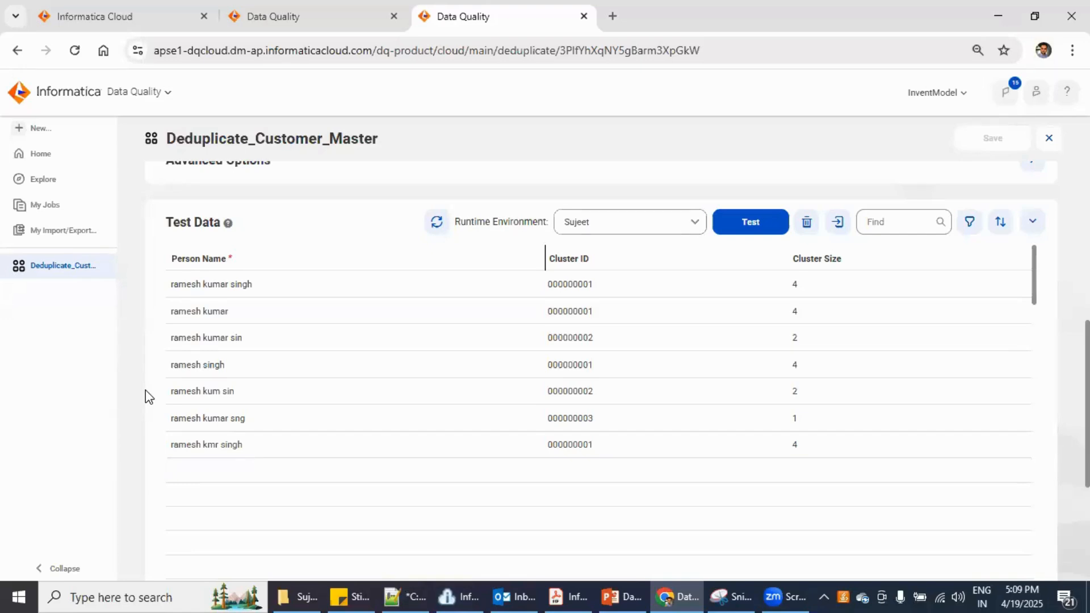
left_click(212, 365)
Replace rows 4–7 with kevin tan, kevin t, keveen tan and kevin, then rerun the test
triple_click(211, 366)
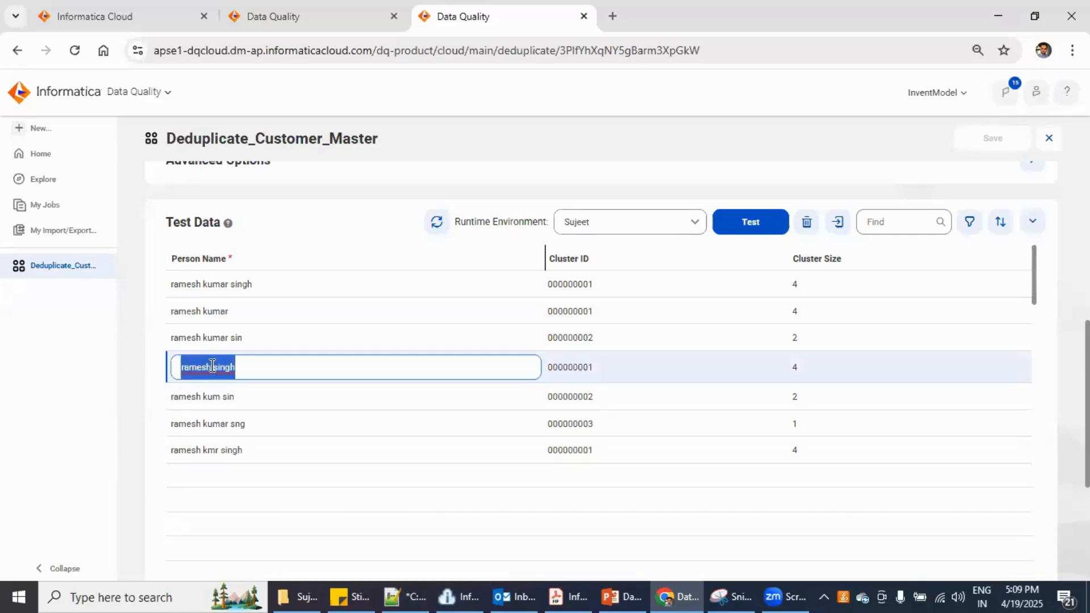
type("kevin t")
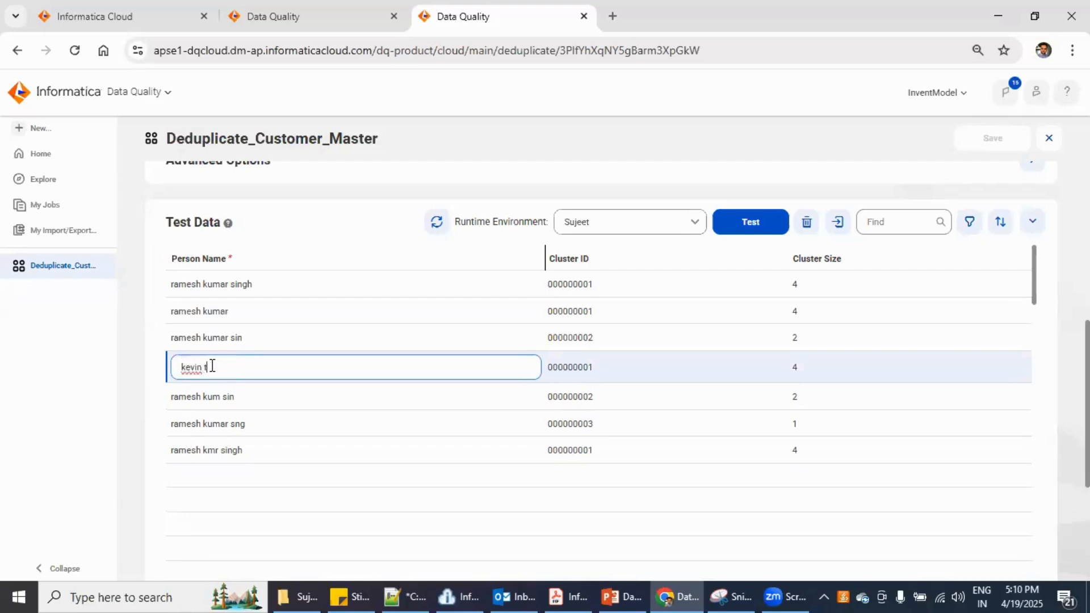
type("an")
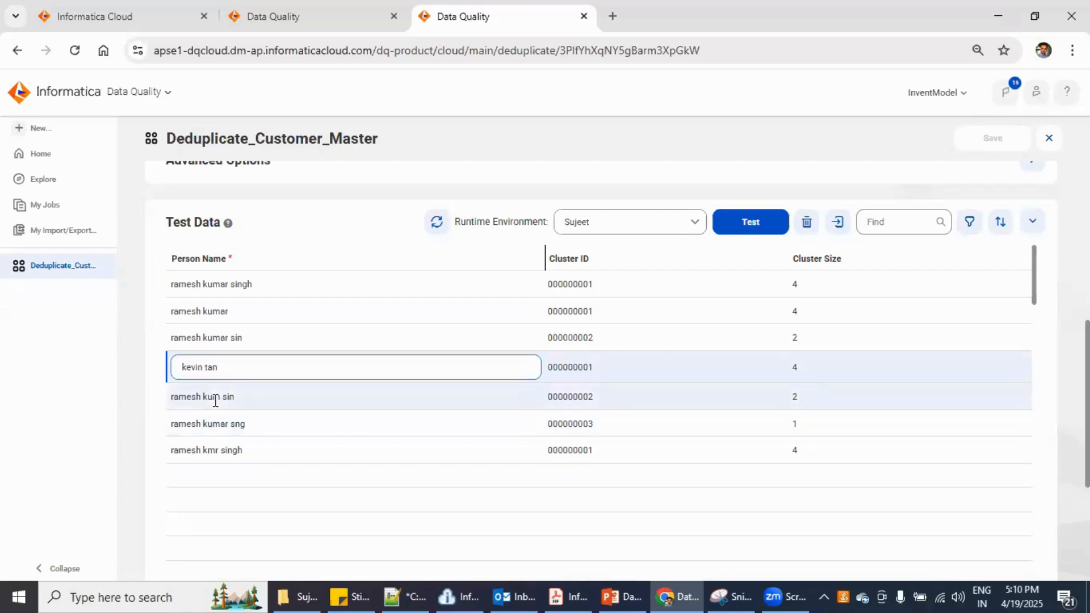
left_click(218, 401)
triple_click(218, 401)
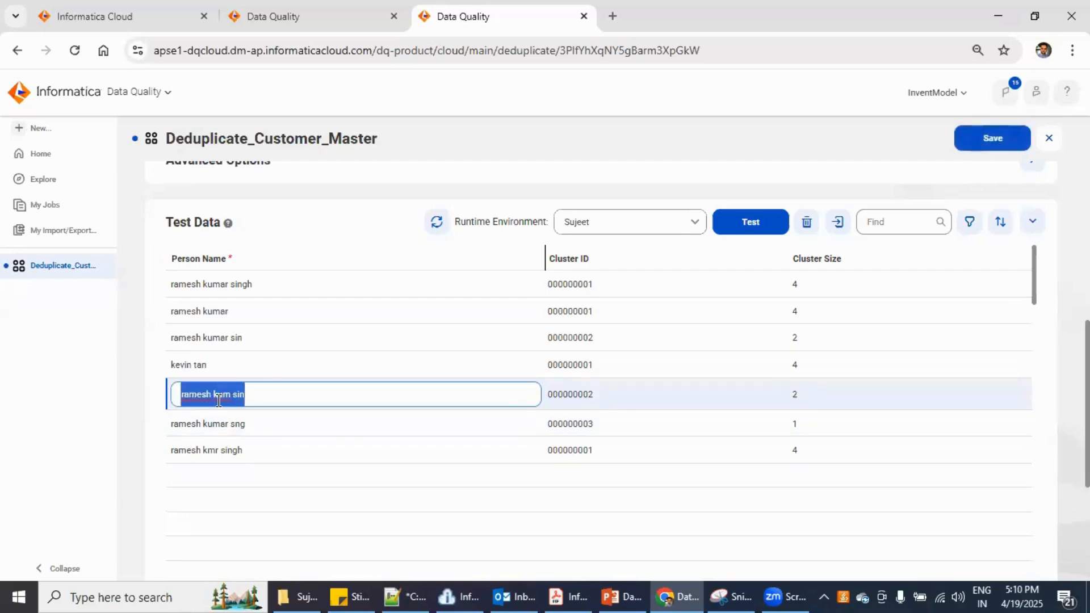
type("kevin t")
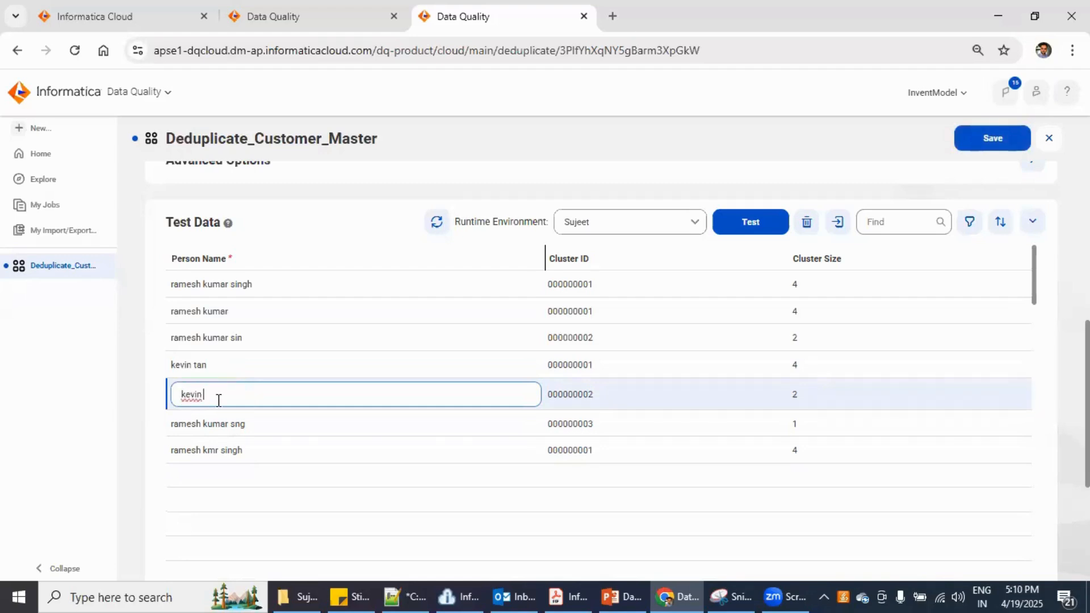
triple_click(241, 420)
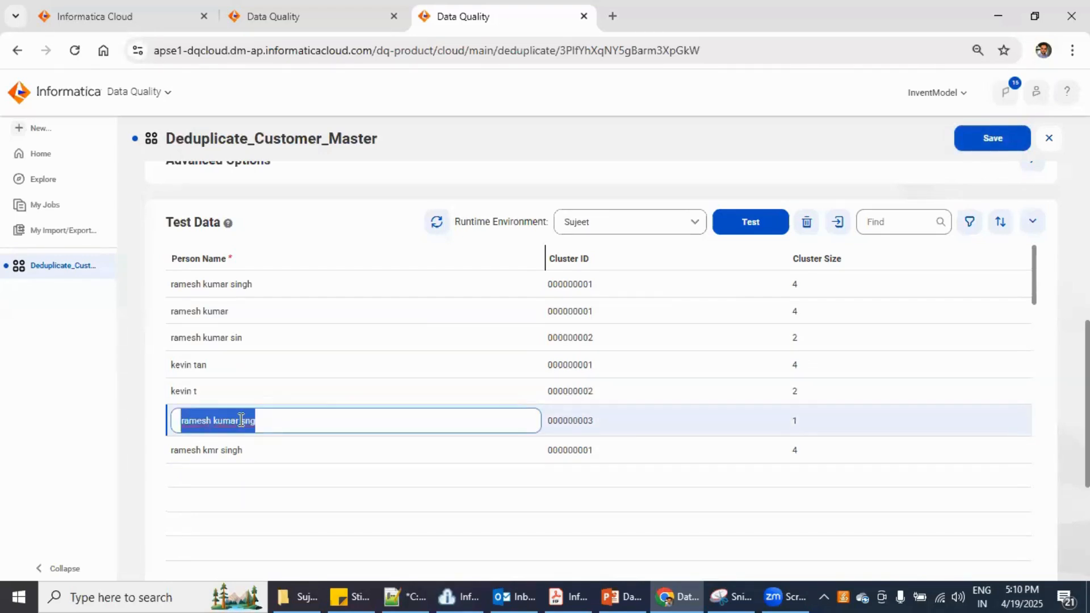
type("keveen tan")
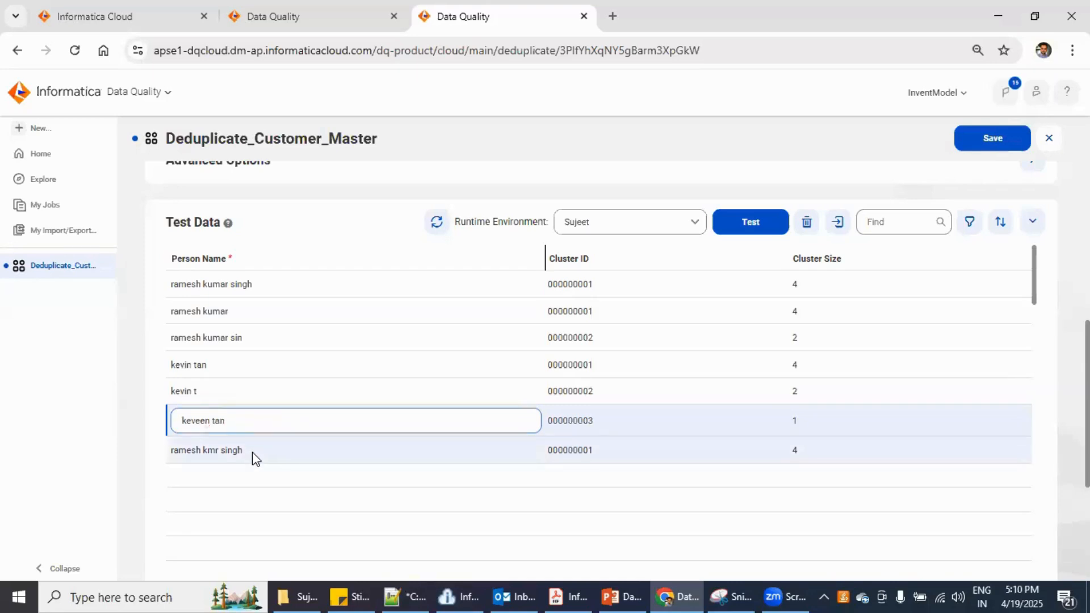
double_click(254, 454)
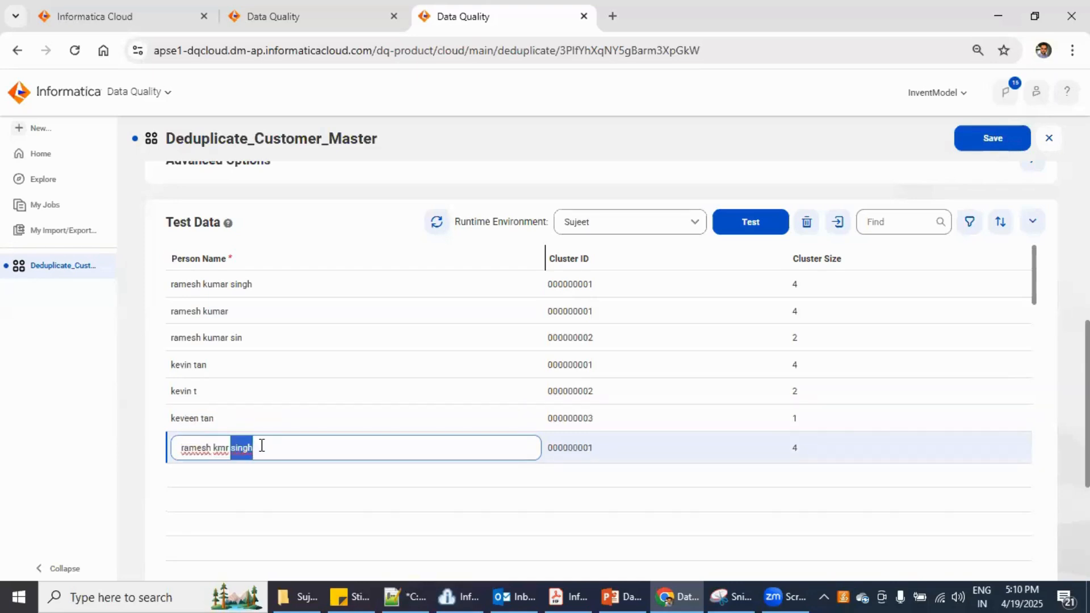
triple_click(261, 446)
type("kevin")
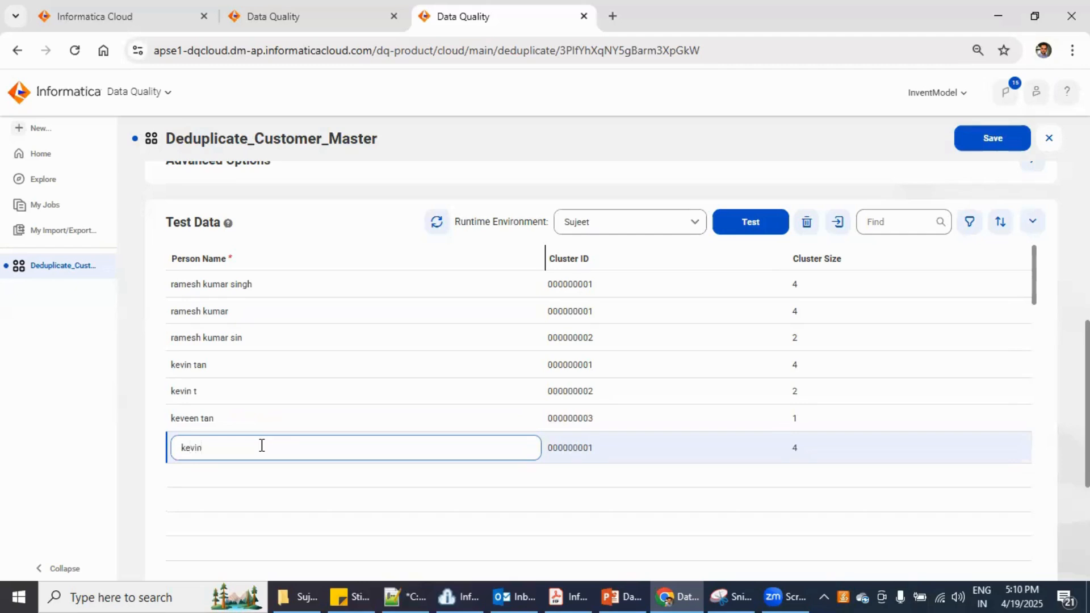
left_click(91, 454)
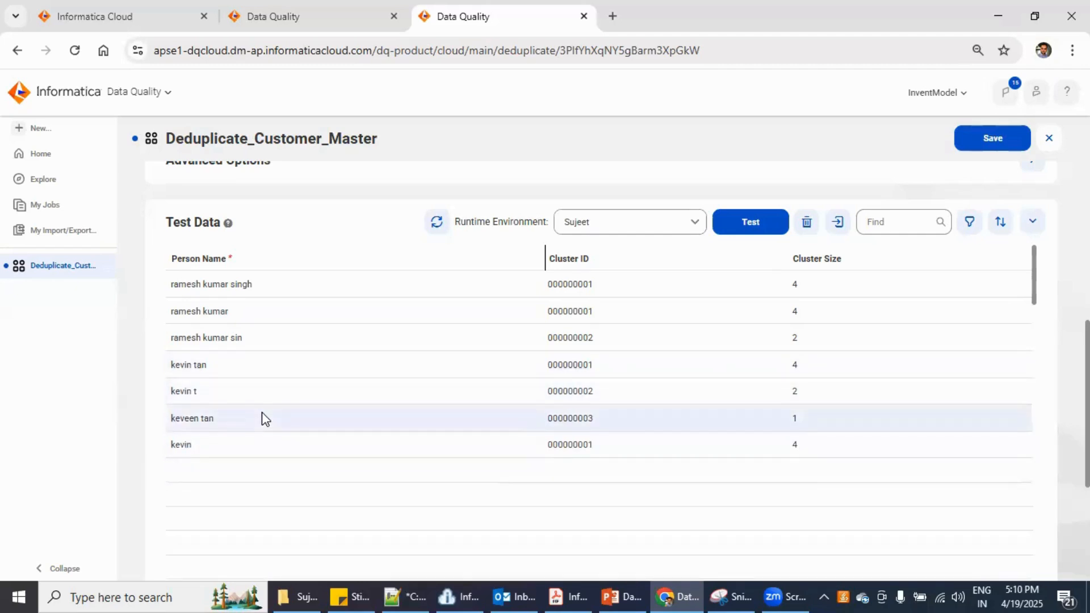
left_click(758, 226)
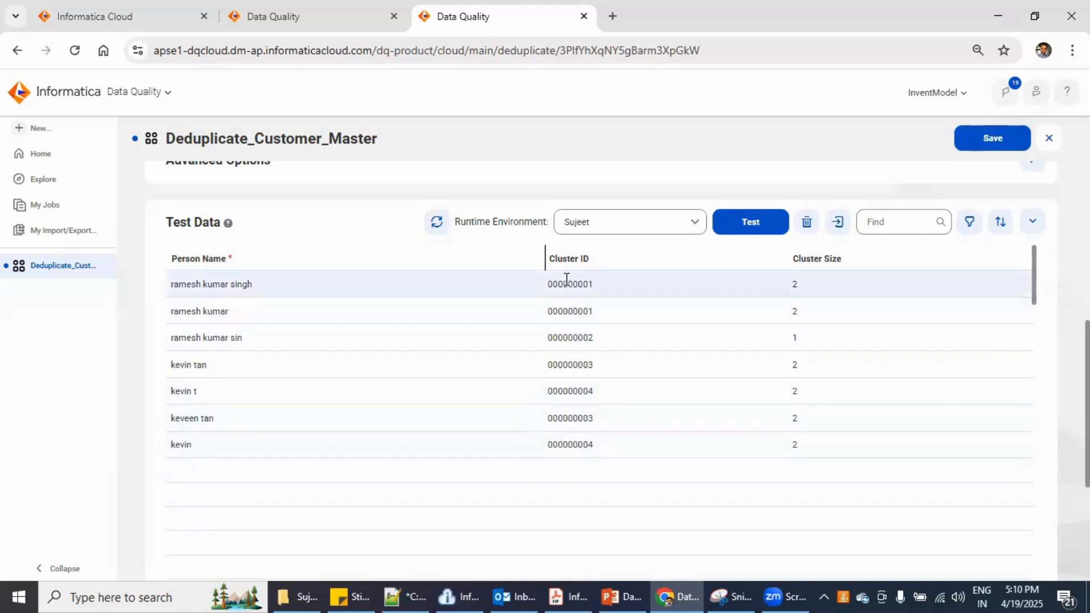
left_click_drag(591, 283, 584, 314)
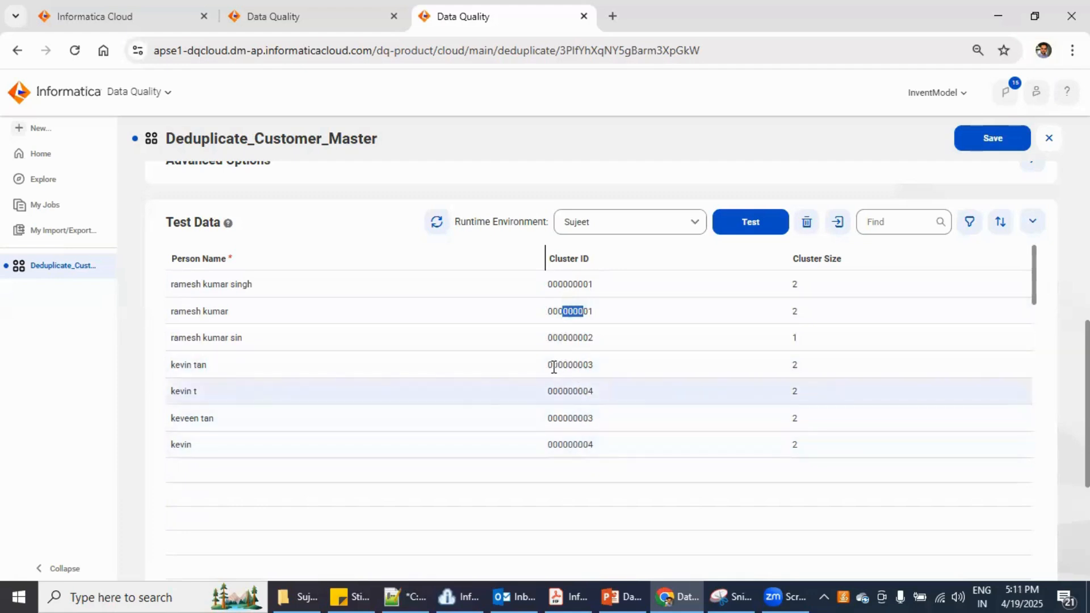
left_click_drag(552, 365, 595, 366)
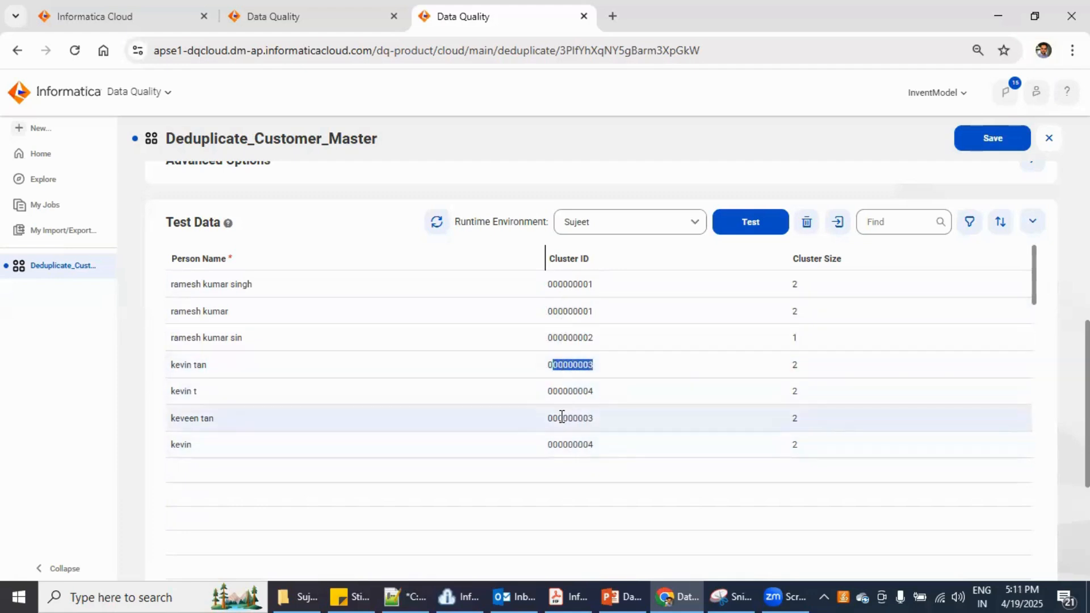
left_click_drag(562, 418, 583, 419)
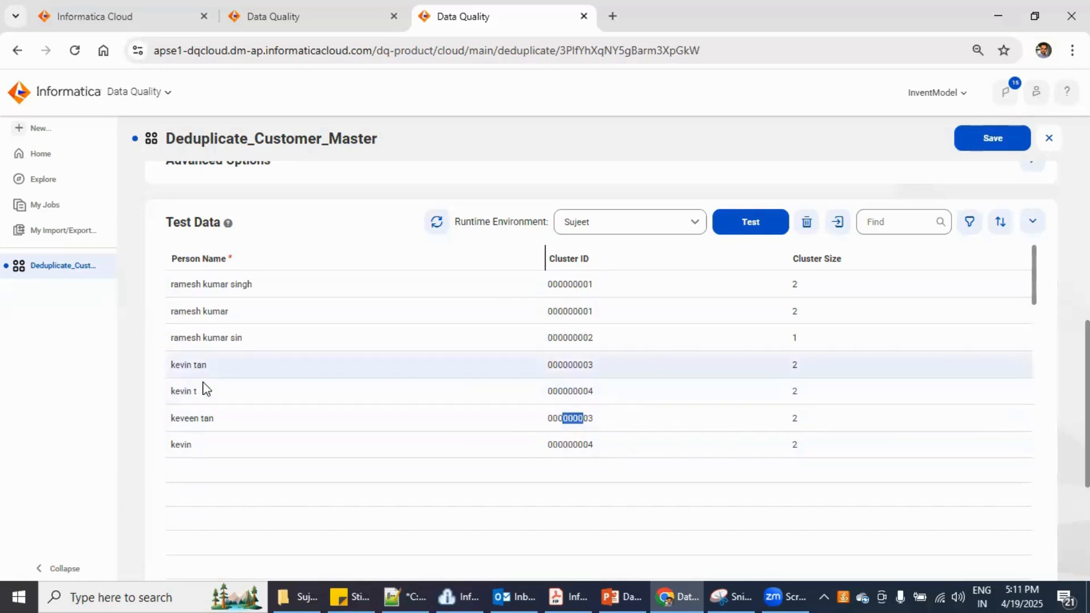
left_click(209, 420)
triple_click(209, 420)
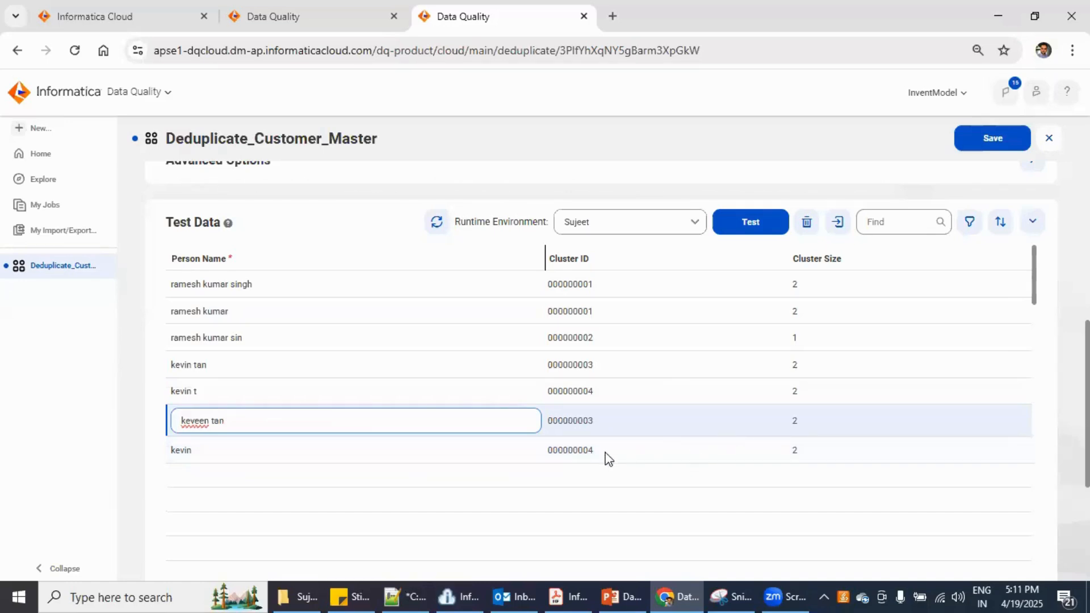
left_click(258, 395)
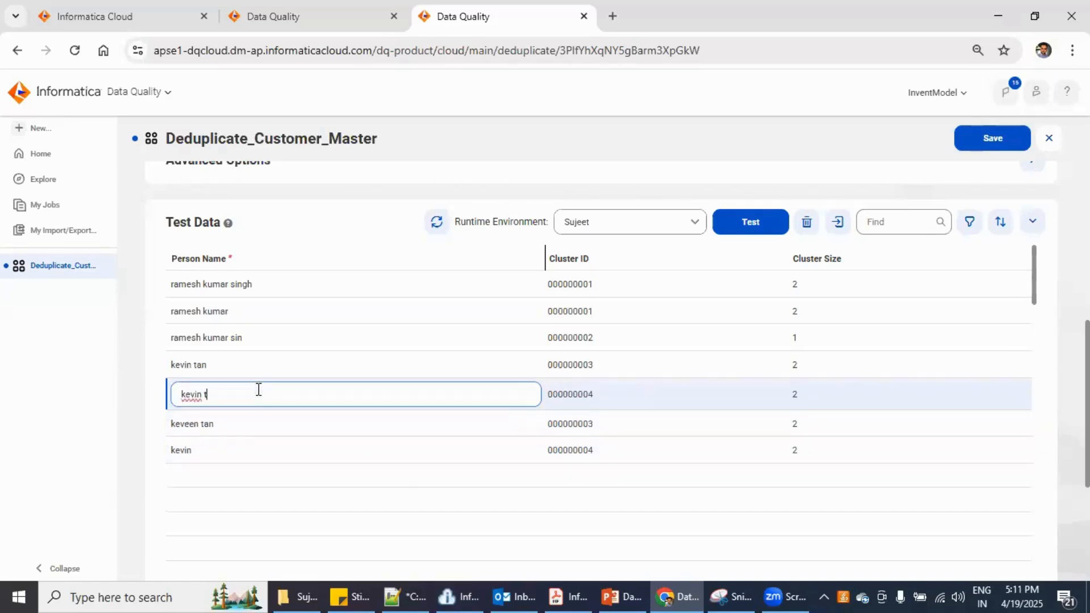
left_click(260, 450)
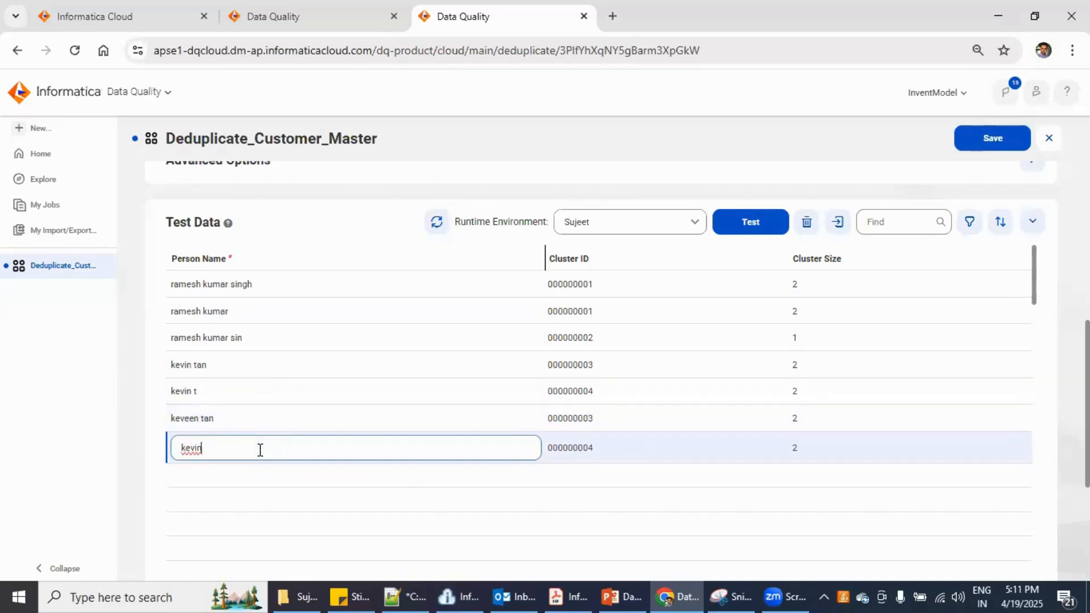
double_click(191, 448)
double_click(188, 388)
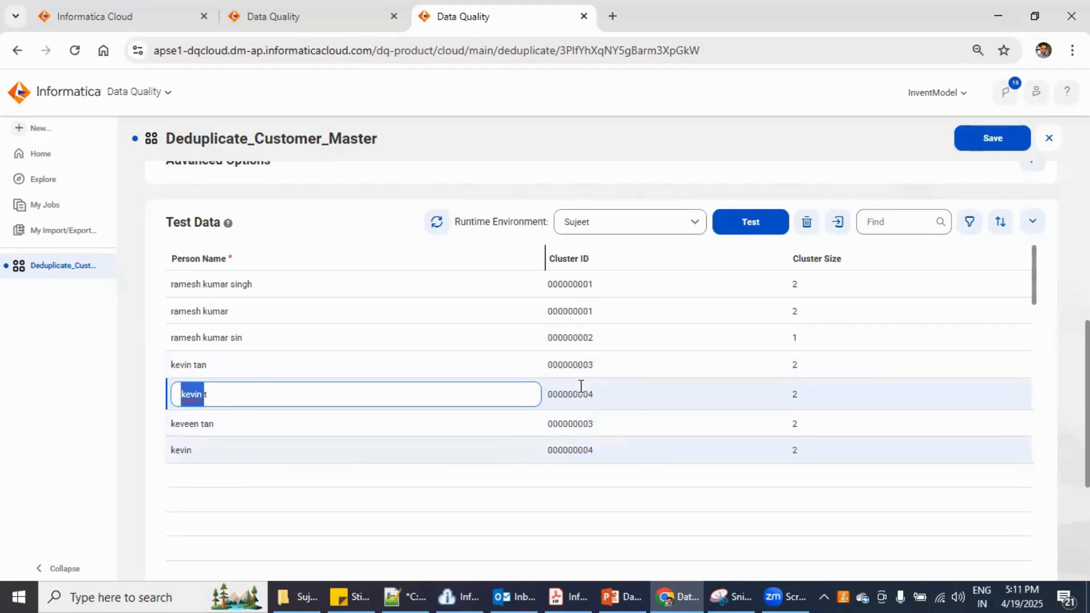
left_click(73, 478)
scroll(199, 484, "up", 3)
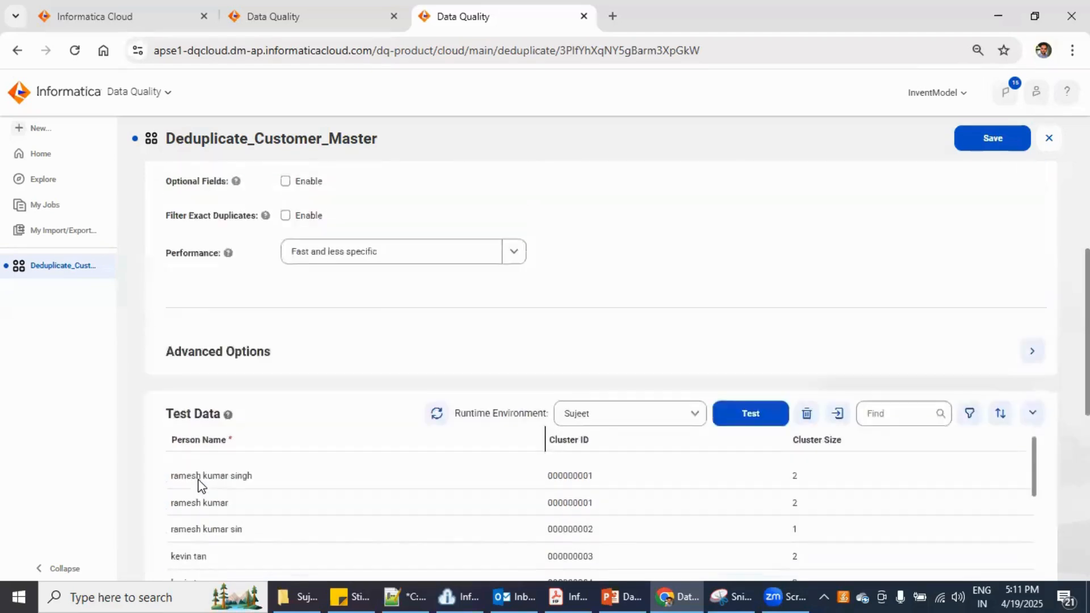
scroll(199, 484, "up", 2)
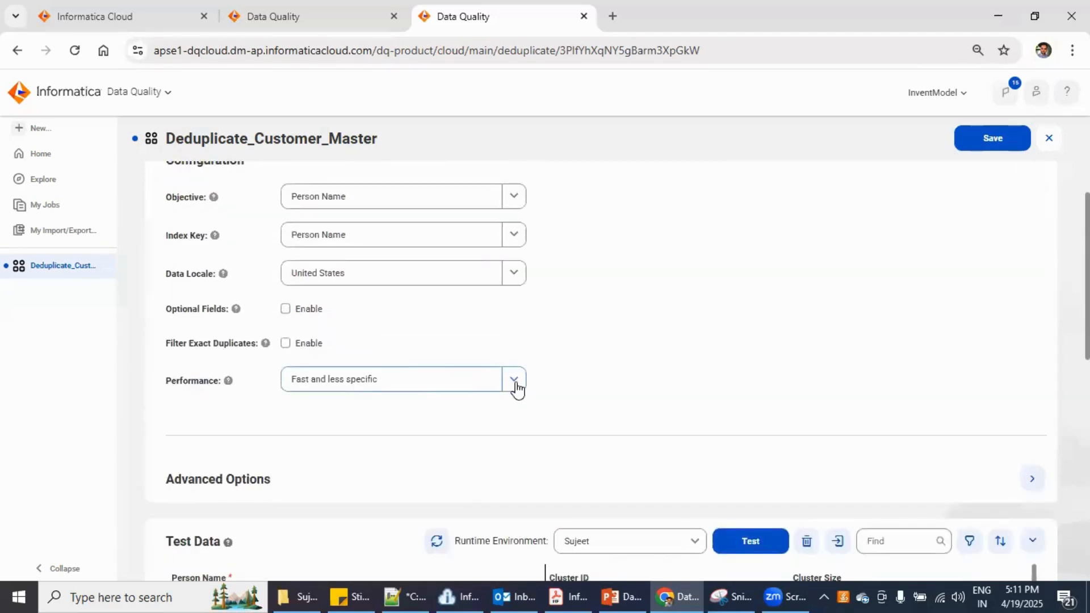
left_click(514, 381)
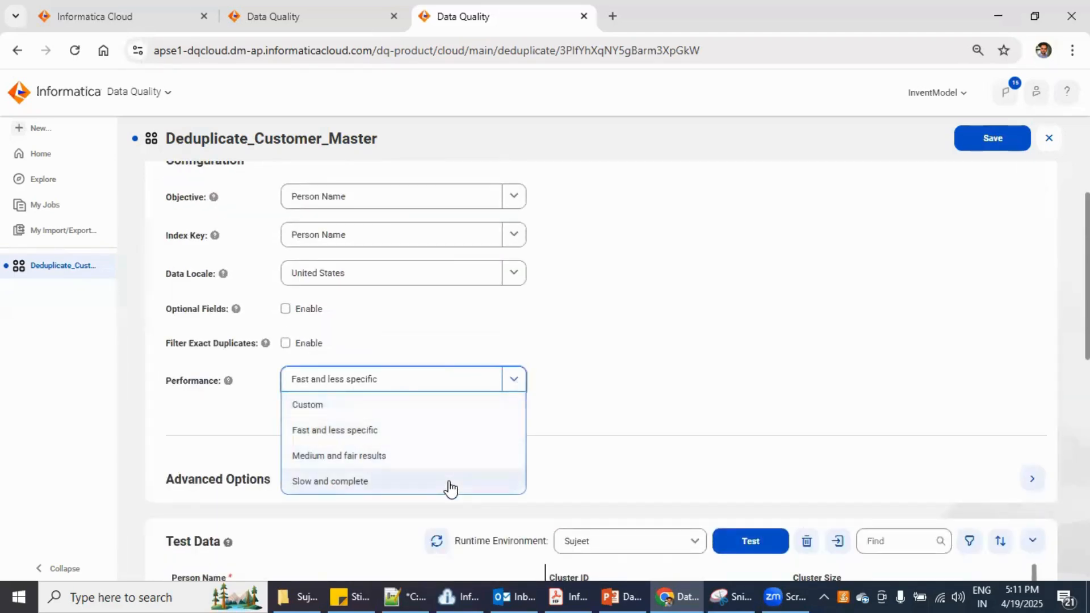
left_click(596, 452)
scroll(594, 451, "up", 1)
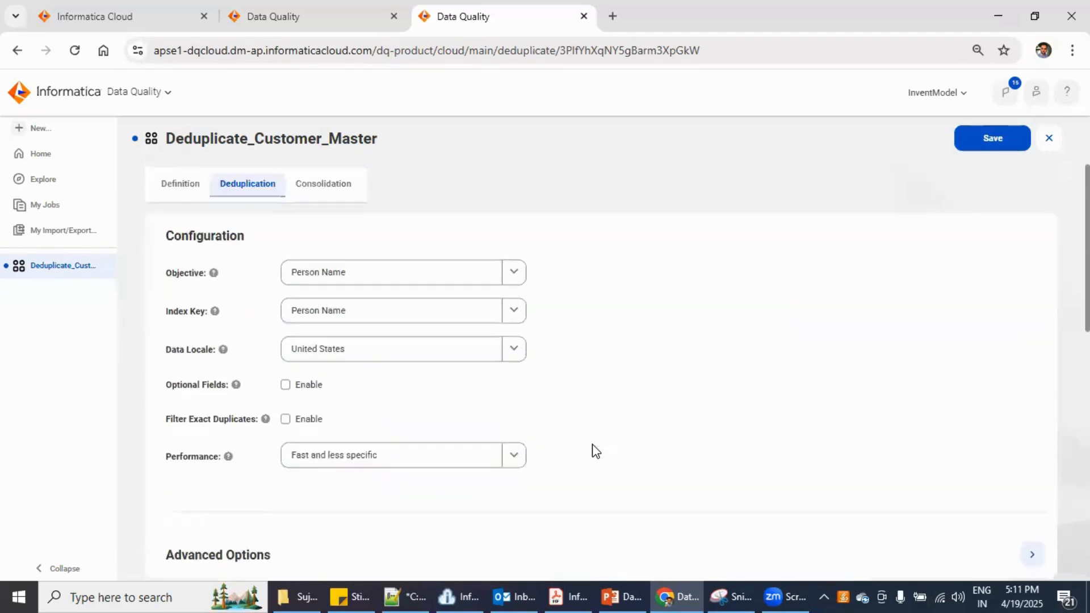
scroll(594, 451, "down", 4)
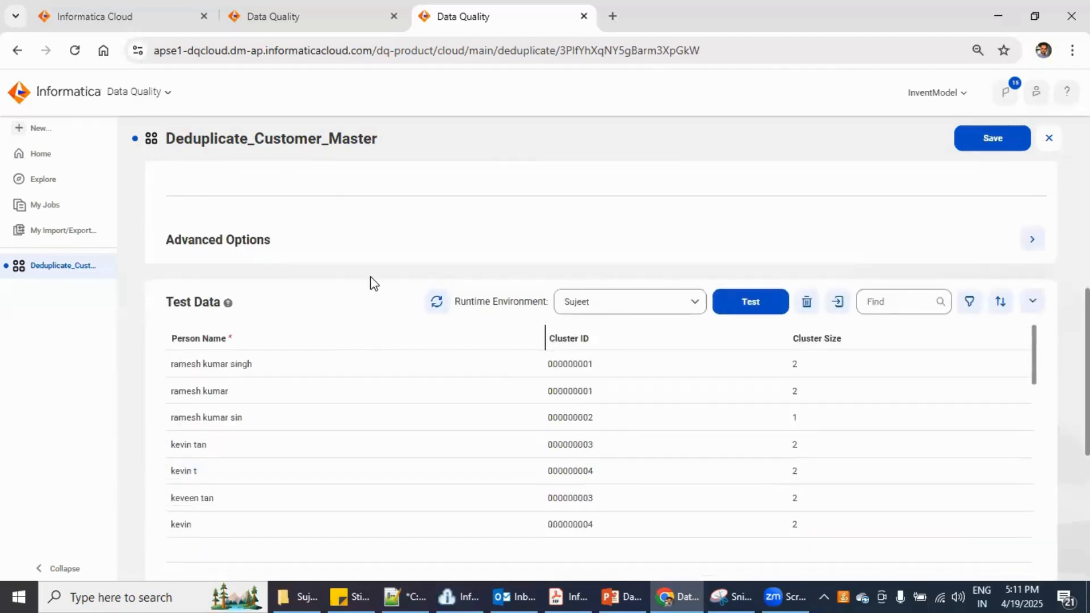
scroll(372, 281, "up", 5)
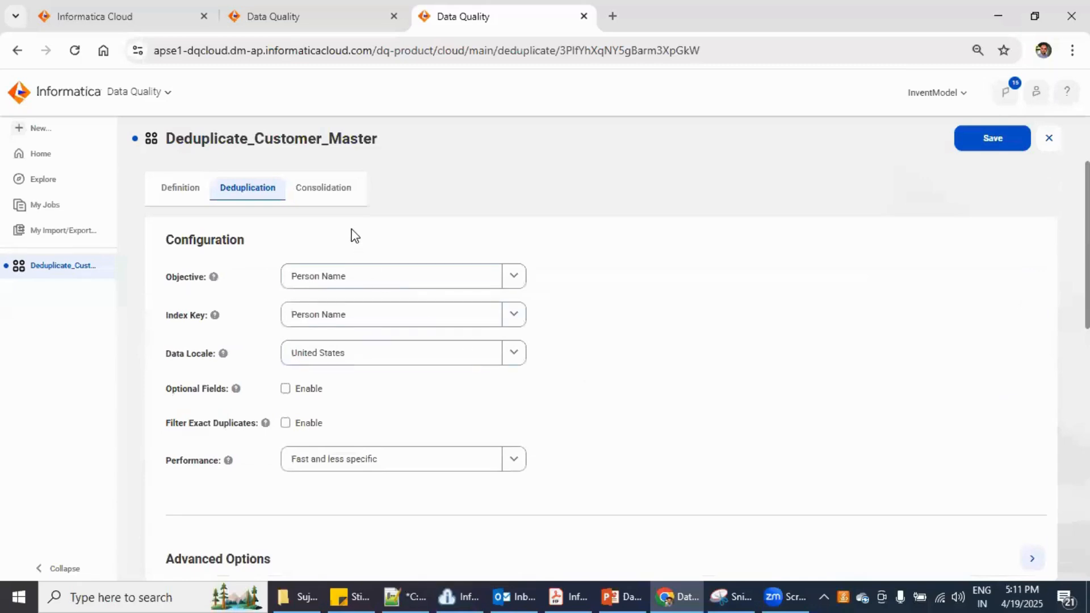
Set consolidation to Row-based with Most Data strategy and review the four Test Data clusters
left_click(339, 201)
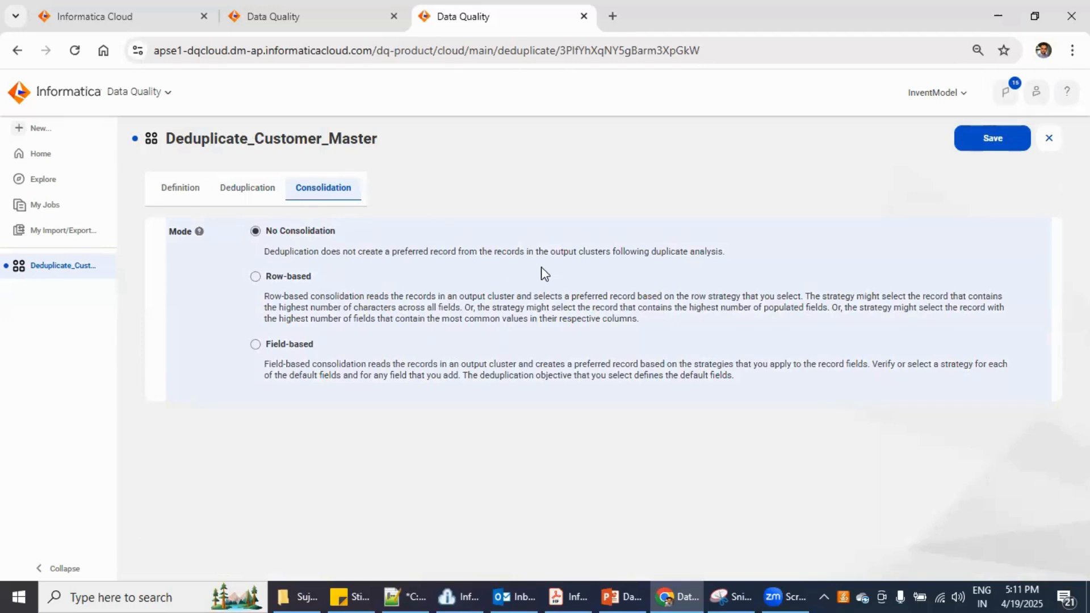
left_click(279, 280)
scroll(349, 514, "down", 5)
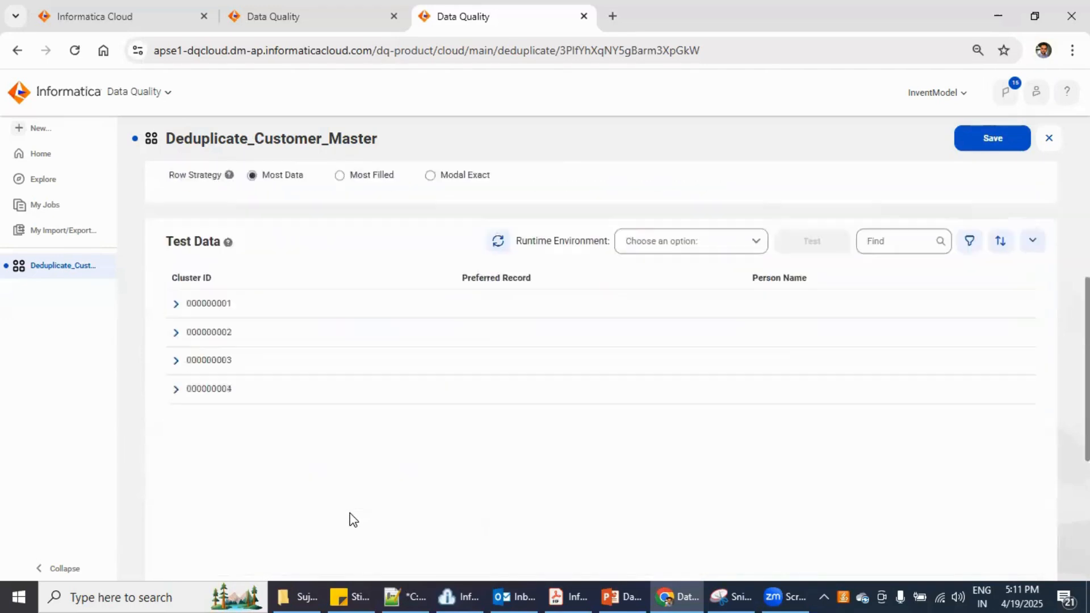
scroll(350, 520, "down", 1)
scroll(349, 520, "up", 6)
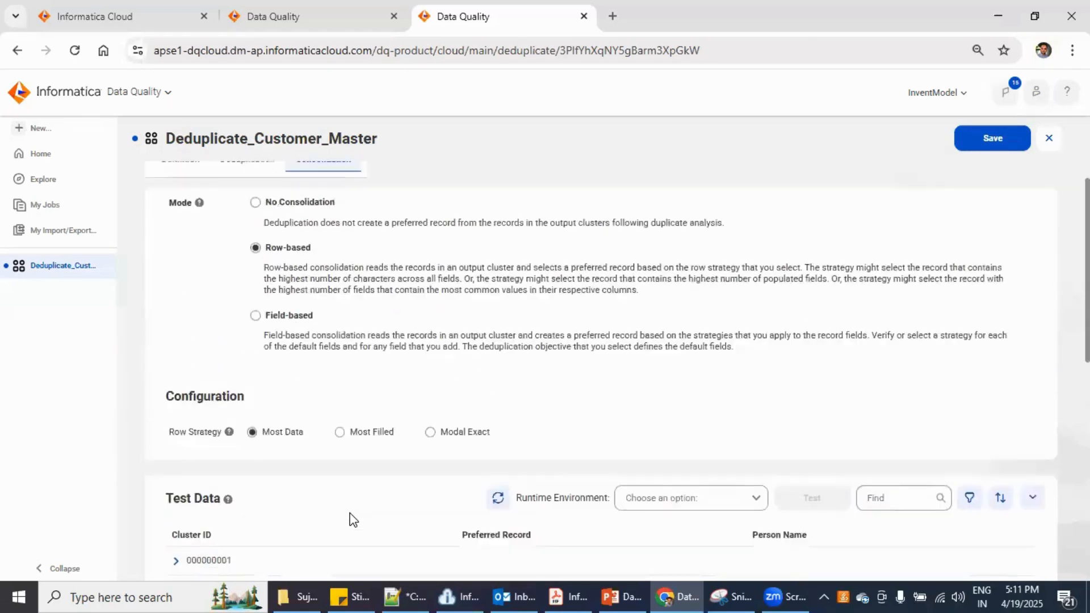
scroll(349, 520, "down", 5)
scroll(349, 520, "up", 4)
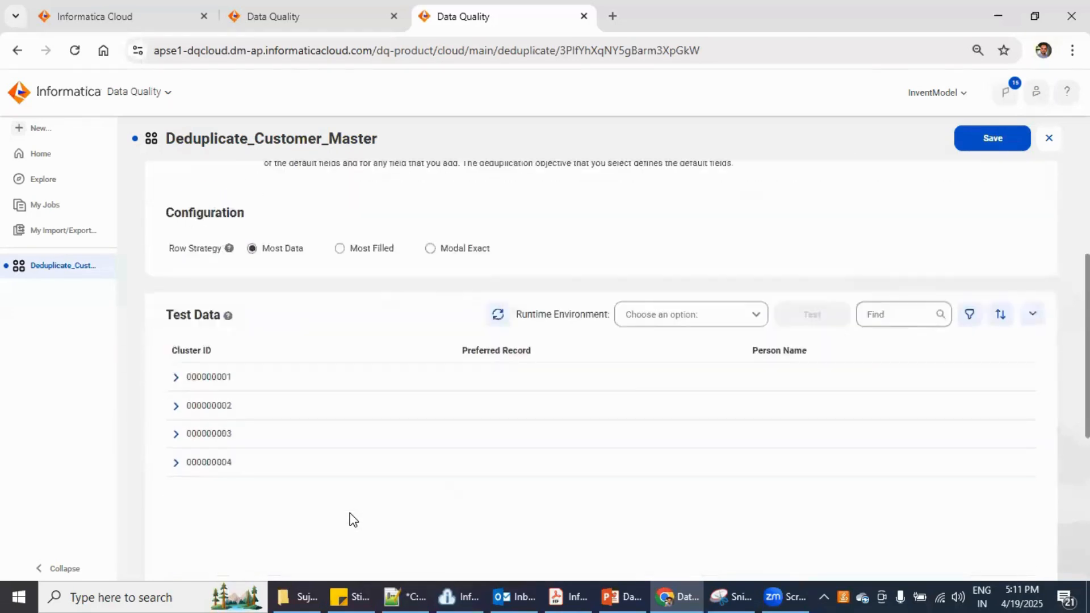
scroll(349, 520, "down", 3)
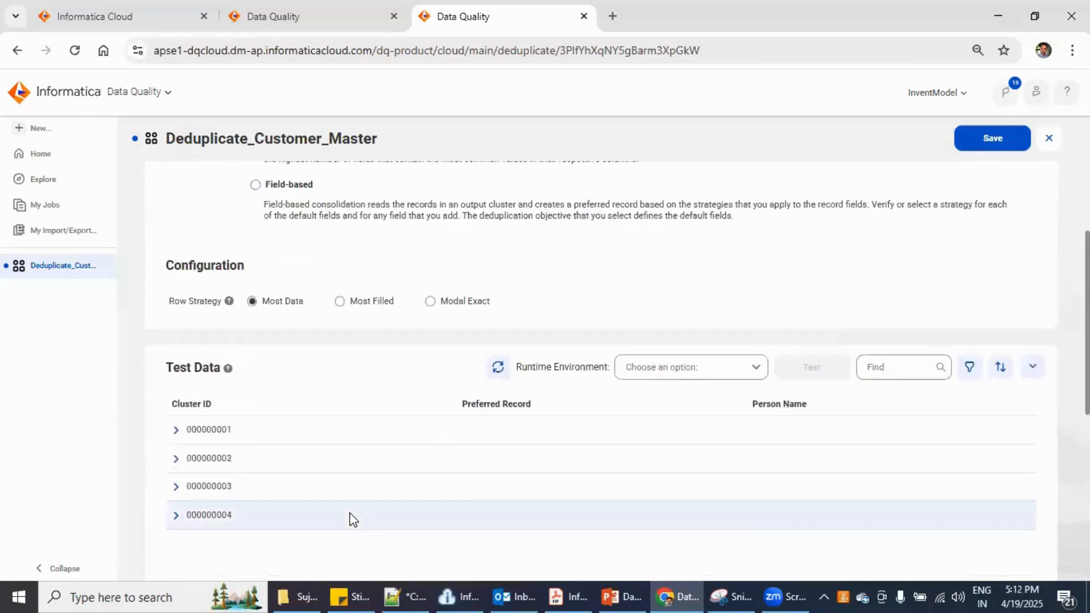
scroll(226, 402, "down", 2)
left_click(176, 354)
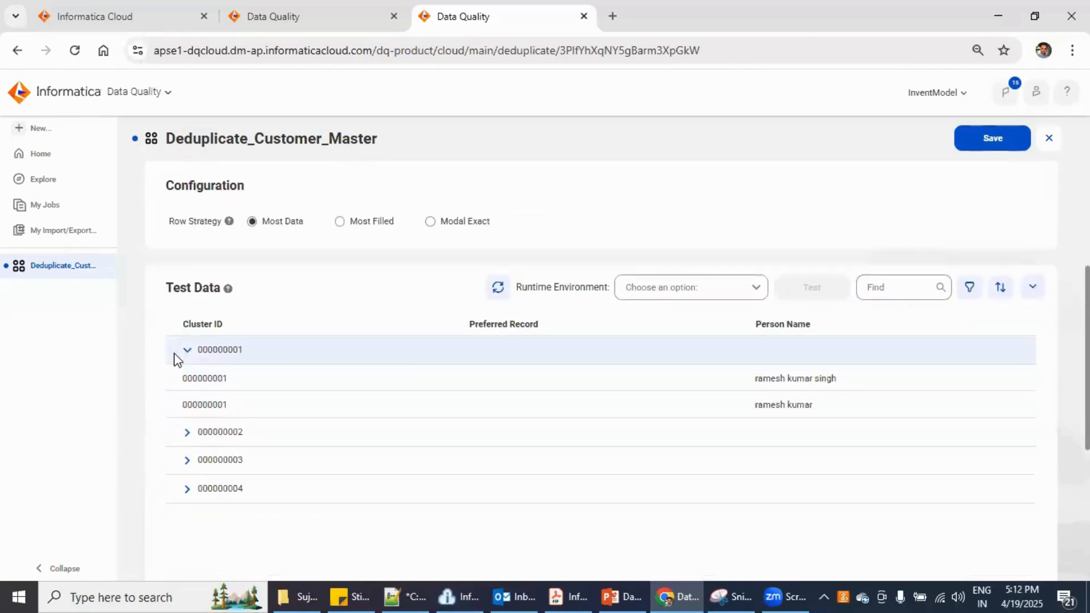
left_click_drag(210, 350, 237, 350)
left_click_drag(771, 378, 814, 379)
scroll(682, 426, "up", 4)
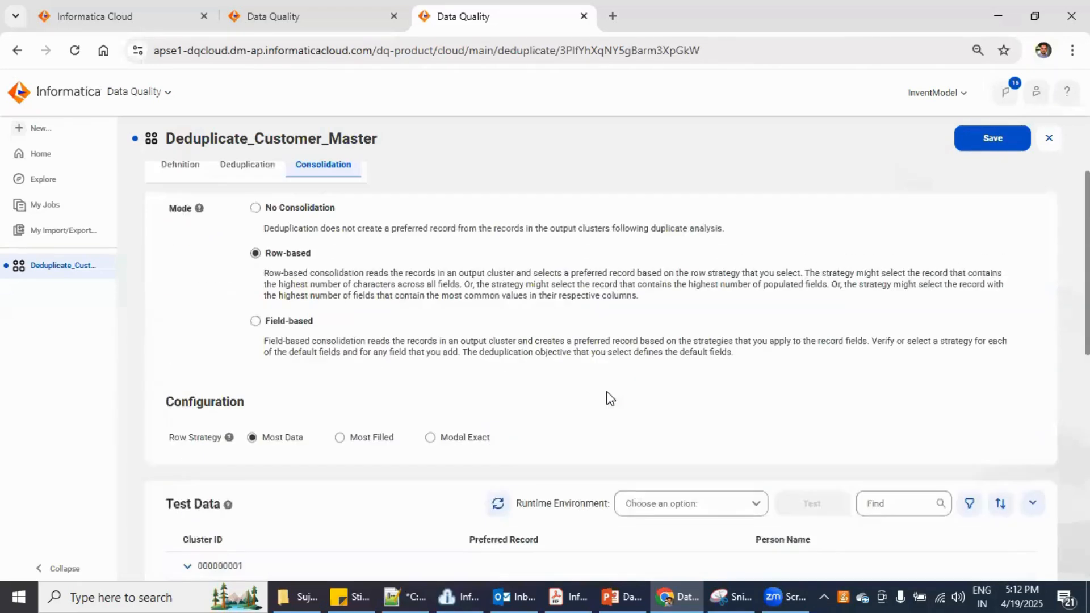
scroll(402, 443, "down", 4)
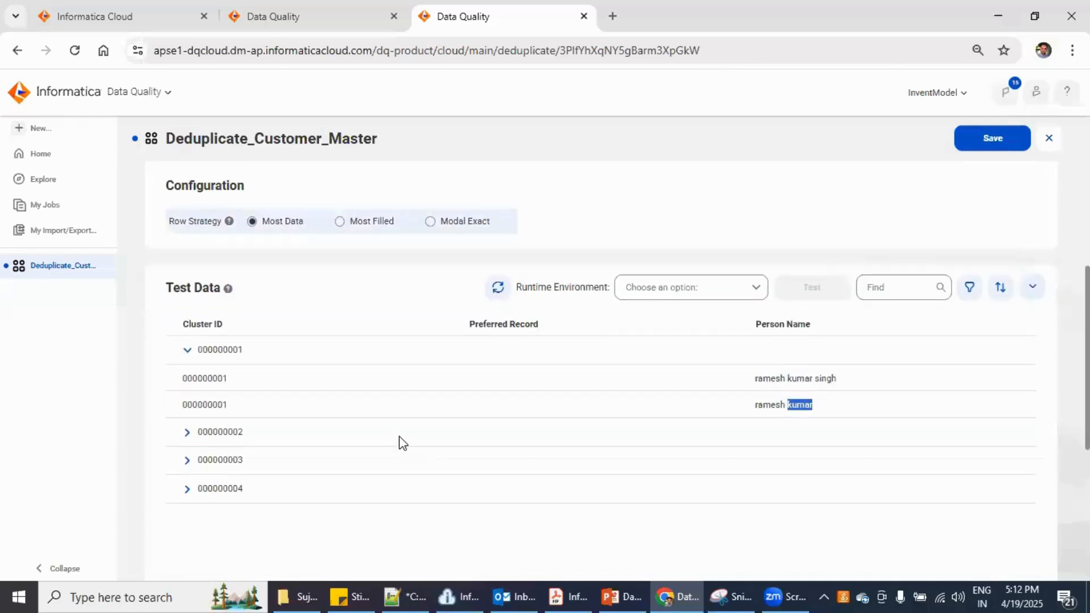
left_click(189, 434)
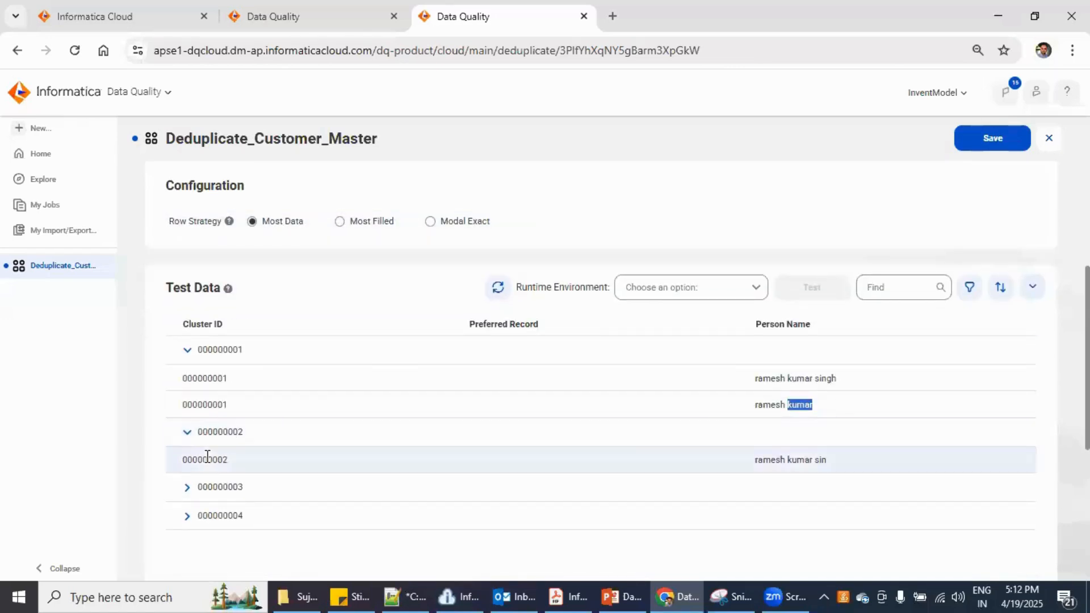
left_click_drag(225, 460, 207, 460)
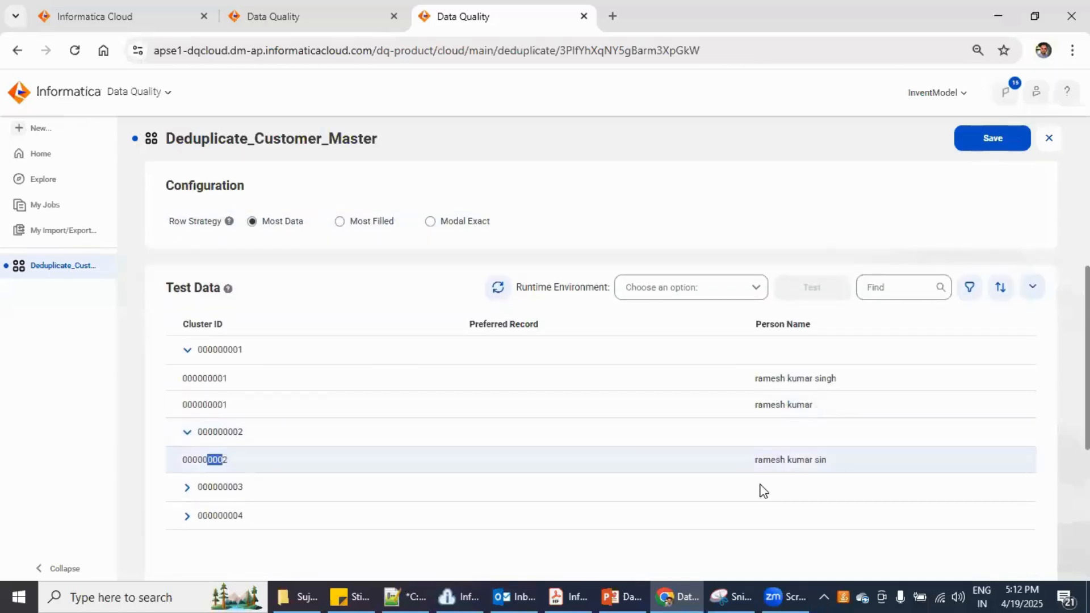
left_click(187, 487)
scroll(287, 428, "down", 3)
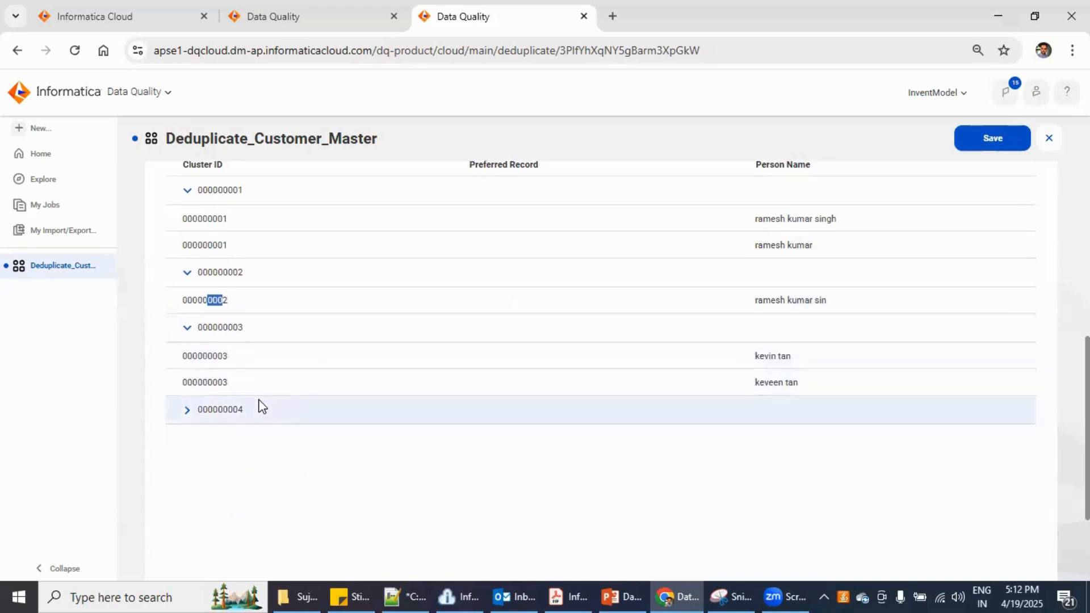
left_click(187, 411)
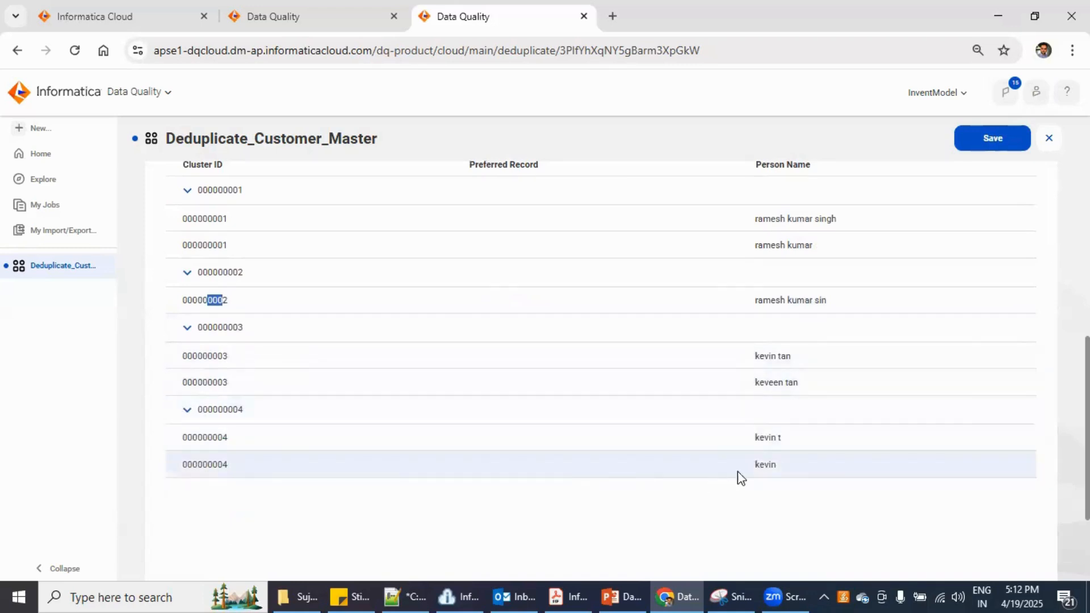
left_click_drag(760, 439, 764, 467)
scroll(521, 527, "up", 2)
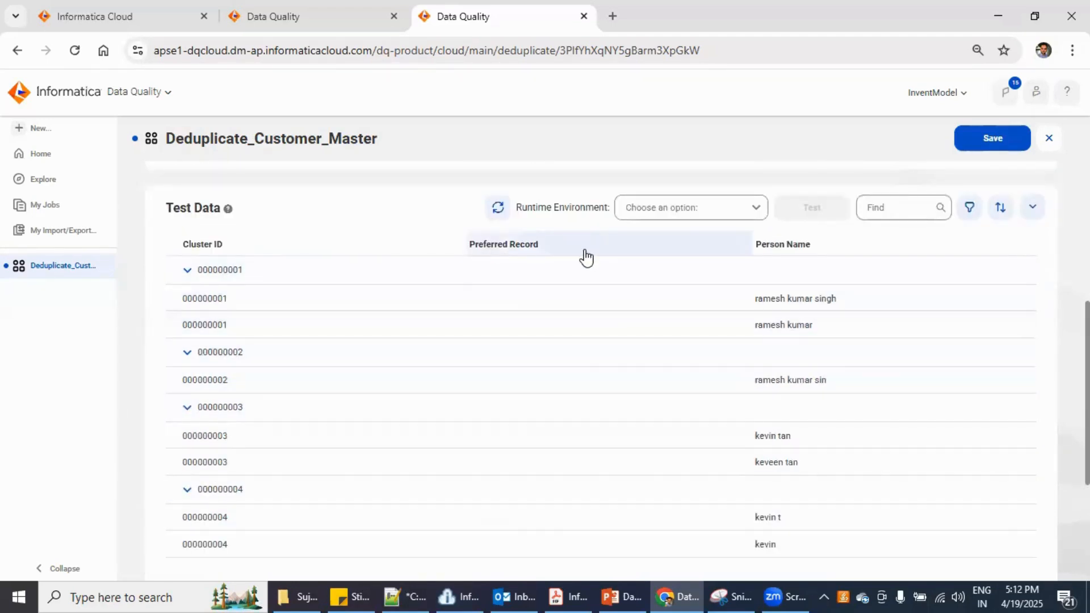
scroll(594, 409, "up", 5)
scroll(594, 409, "up", 1)
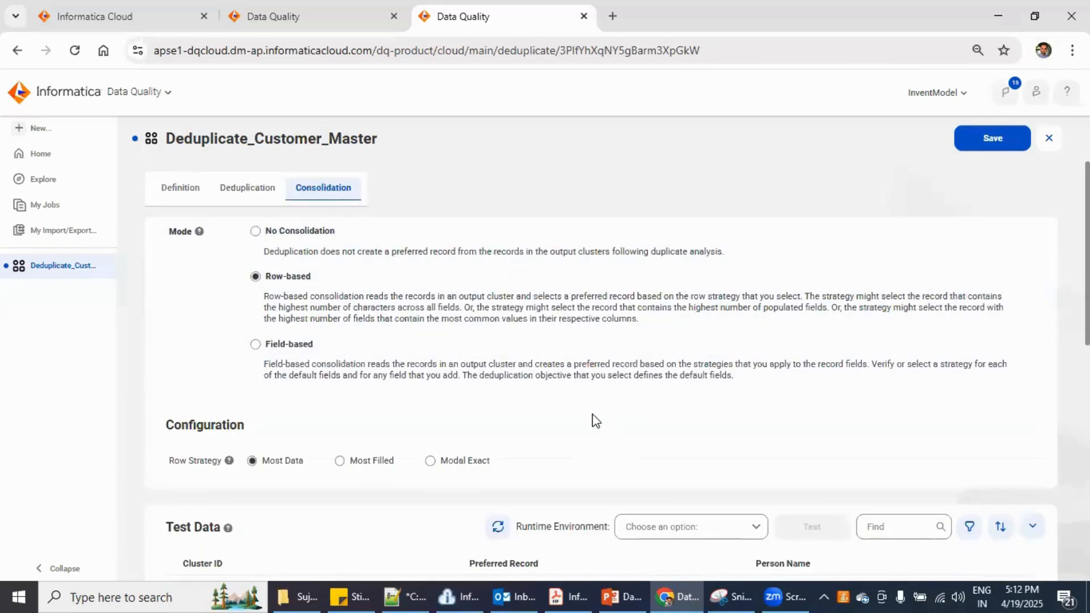
scroll(602, 473, "down", 5)
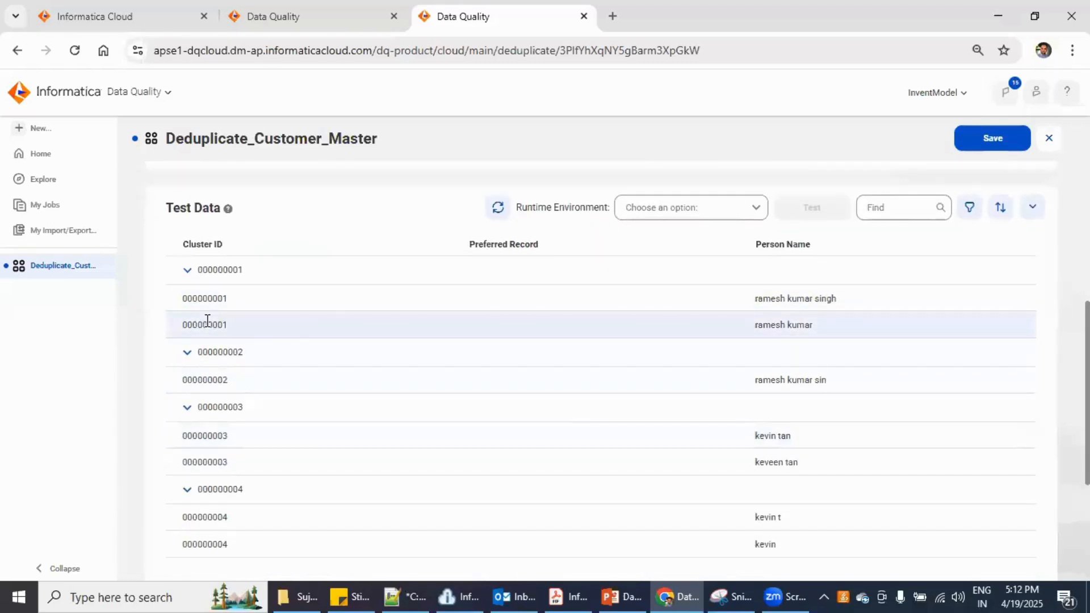
left_click_drag(208, 321, 221, 321)
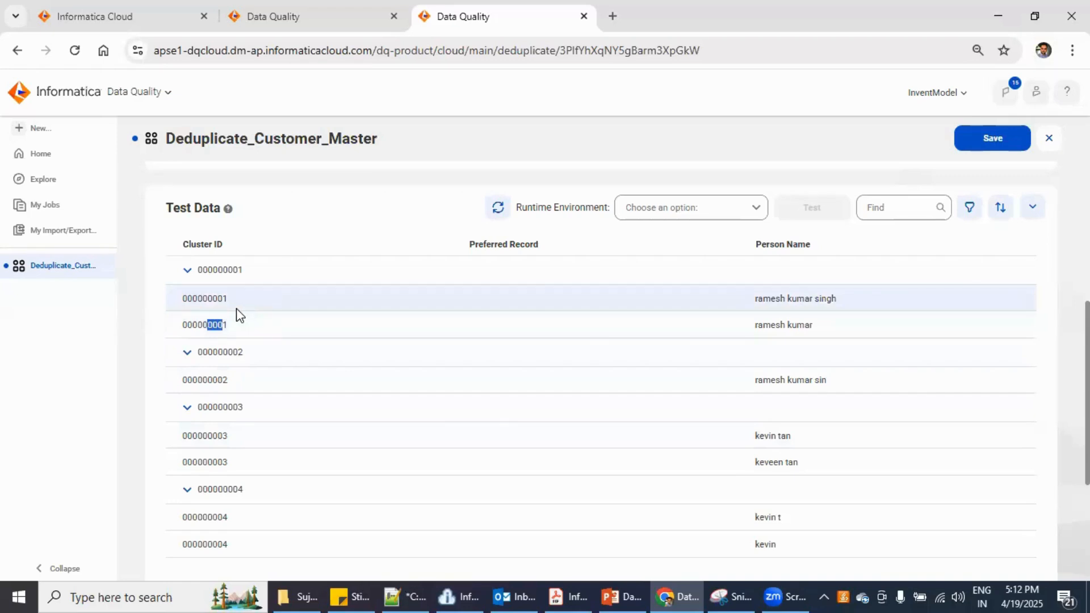
scroll(584, 395, "up", 1)
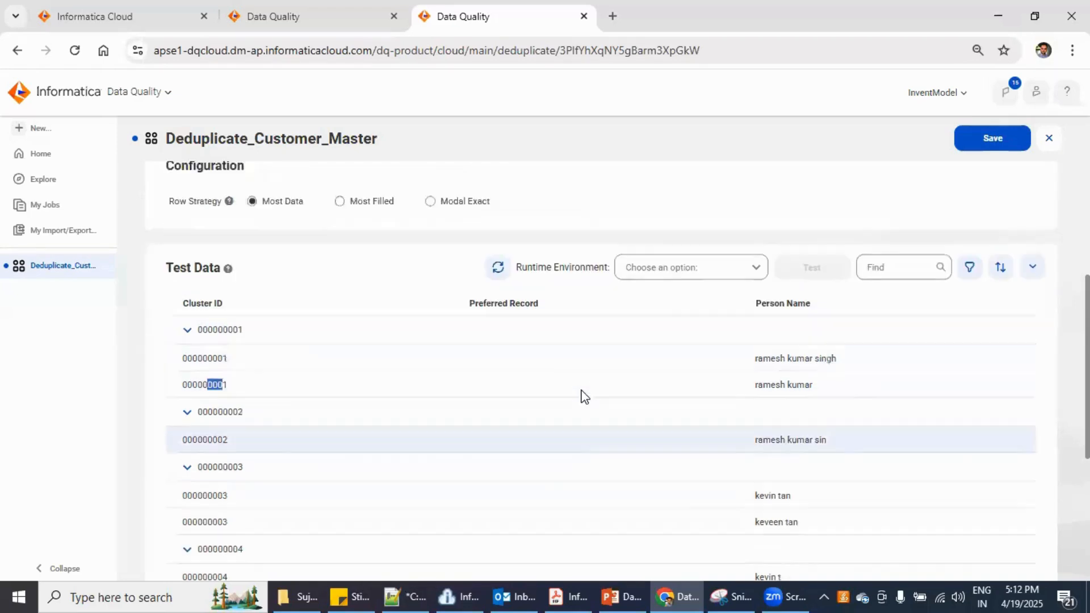
scroll(583, 394, "up", 4)
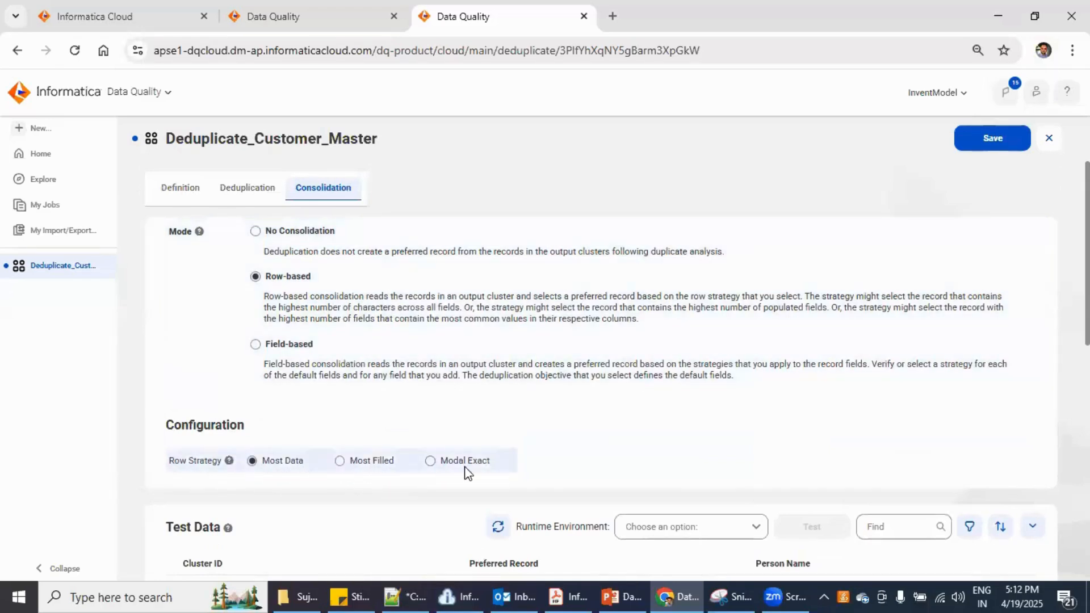
scroll(484, 467, "down", 3)
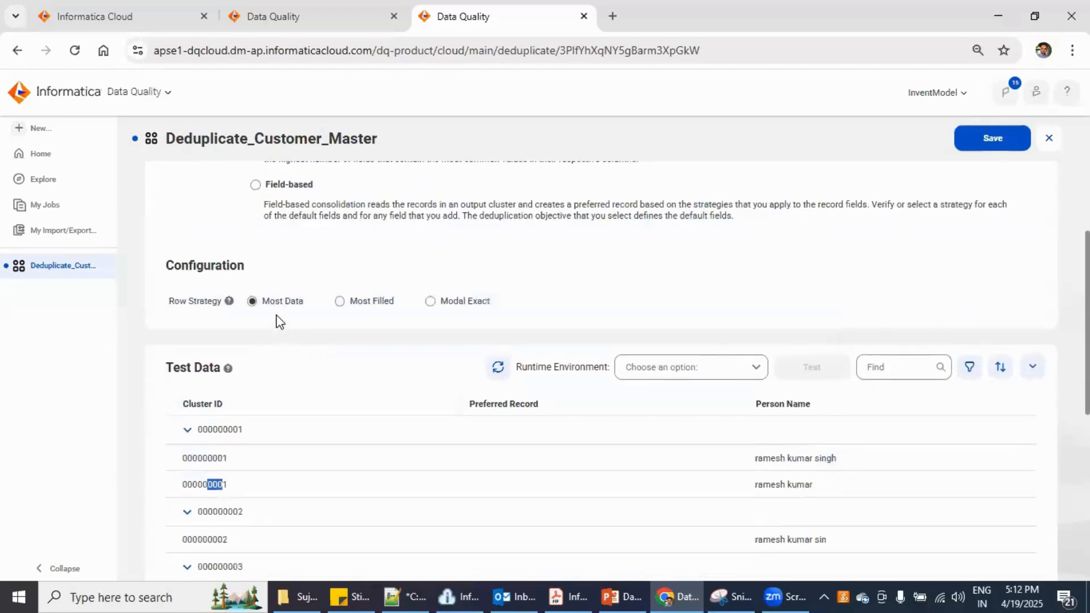